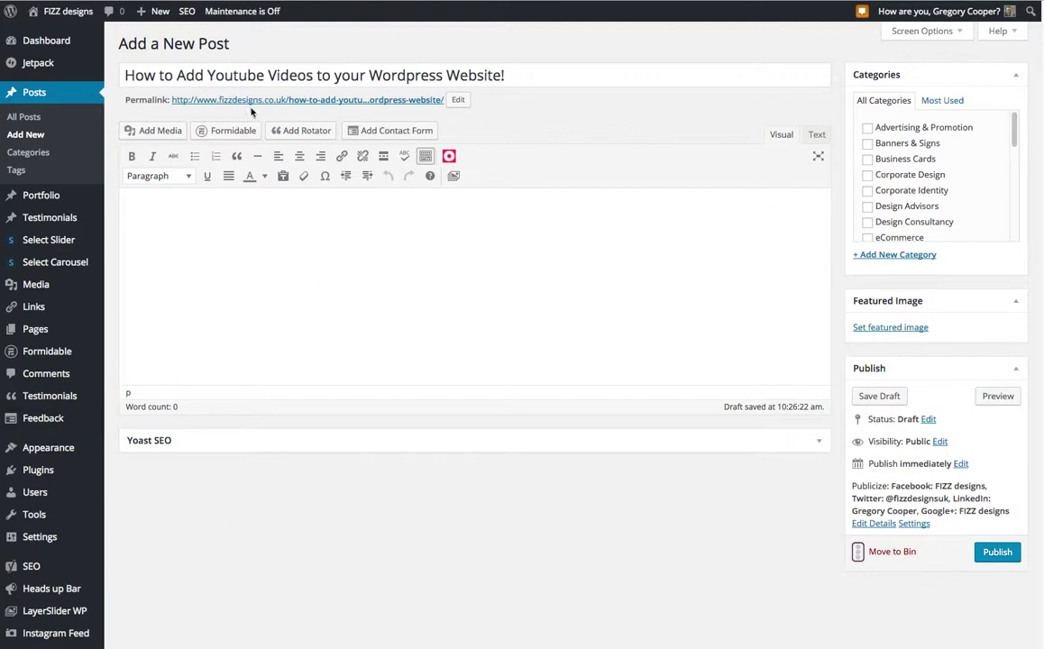
# Type 'Here is a great video from our youtube channel.' and correct the typos 'gret' and 'yoputube'.
pyautogui.click(180, 234)
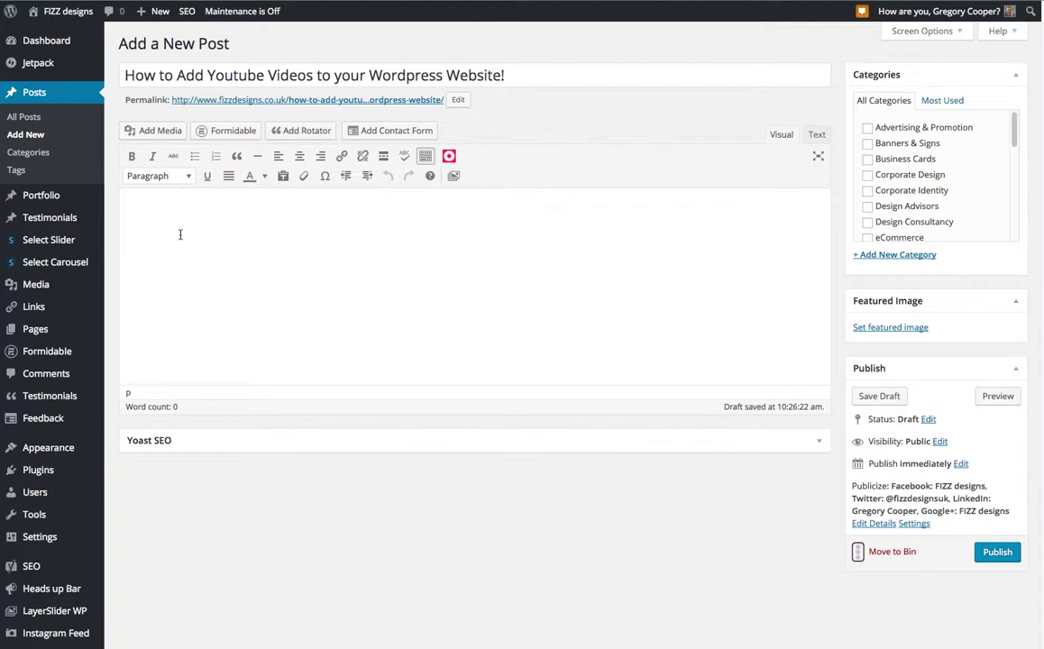
pyautogui.write('Here is a gret video from our yoputube channel.')
pyautogui.click(275, 212)
pyautogui.press('Delete')
pyautogui.click(367, 208)
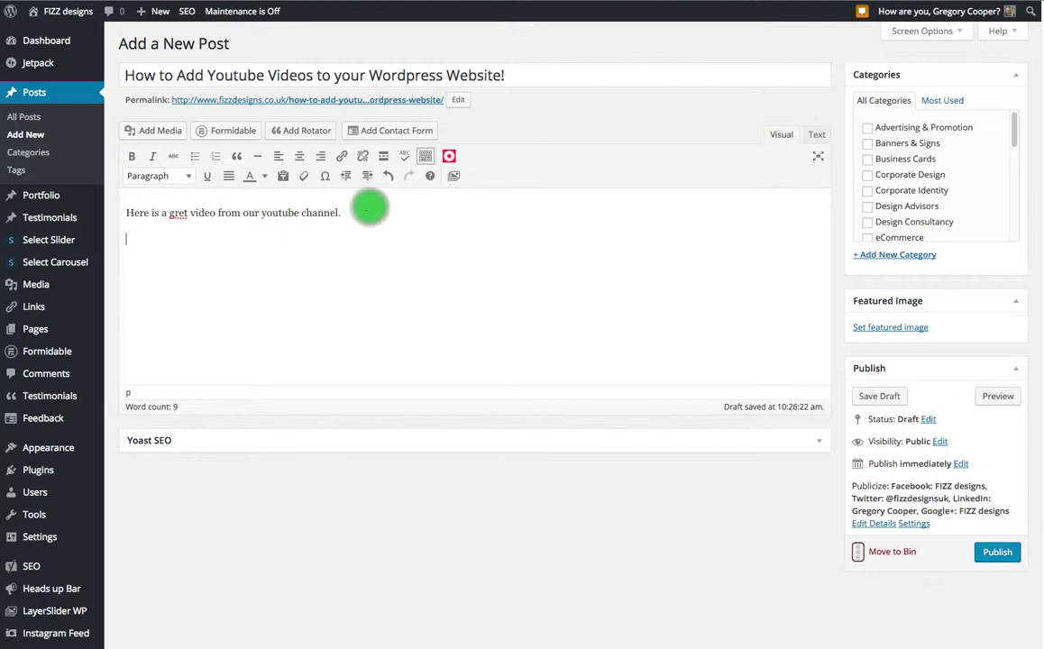
pyautogui.click(182, 214)
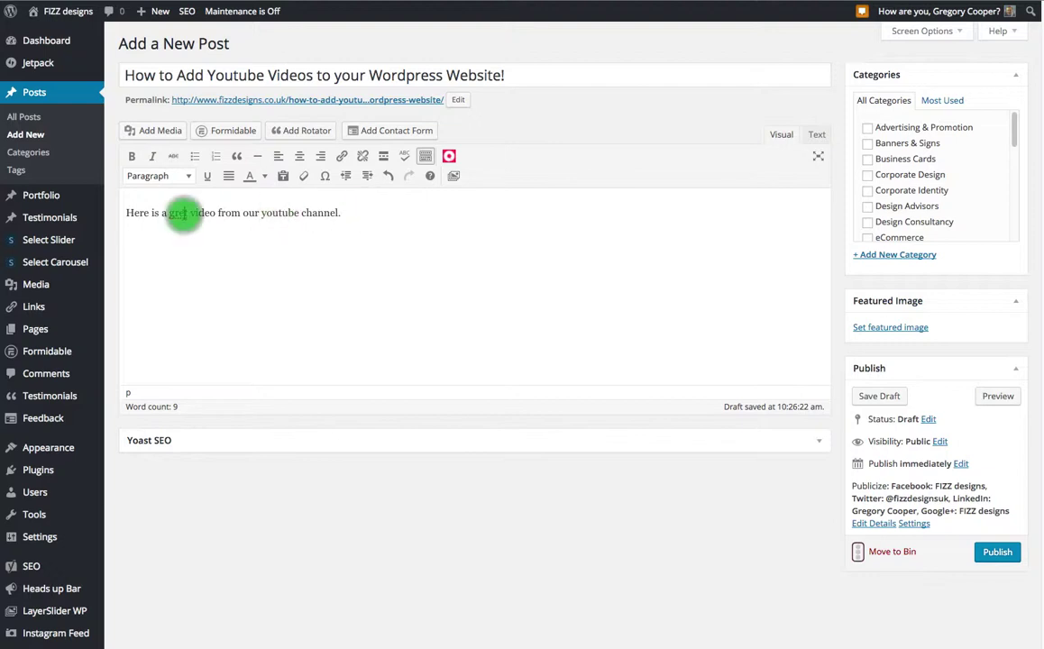
pyautogui.write('a')
pyautogui.click(170, 256)
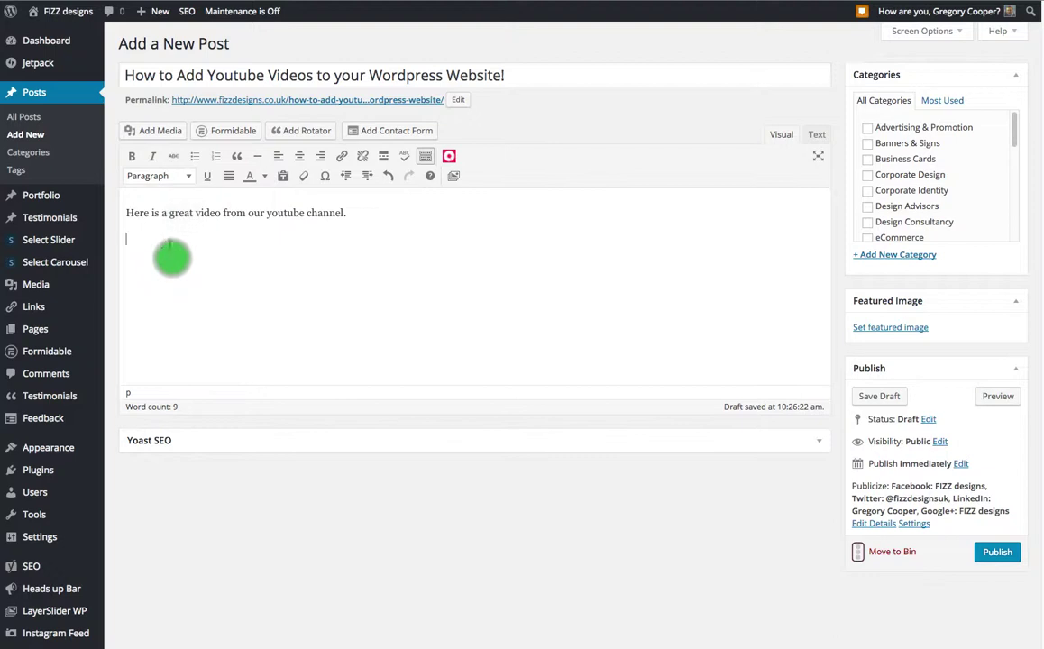
pyautogui.click(816, 134)
pyautogui.click(780, 134)
pyautogui.click(815, 135)
pyautogui.click(780, 135)
pyautogui.click(815, 134)
pyautogui.click(781, 135)
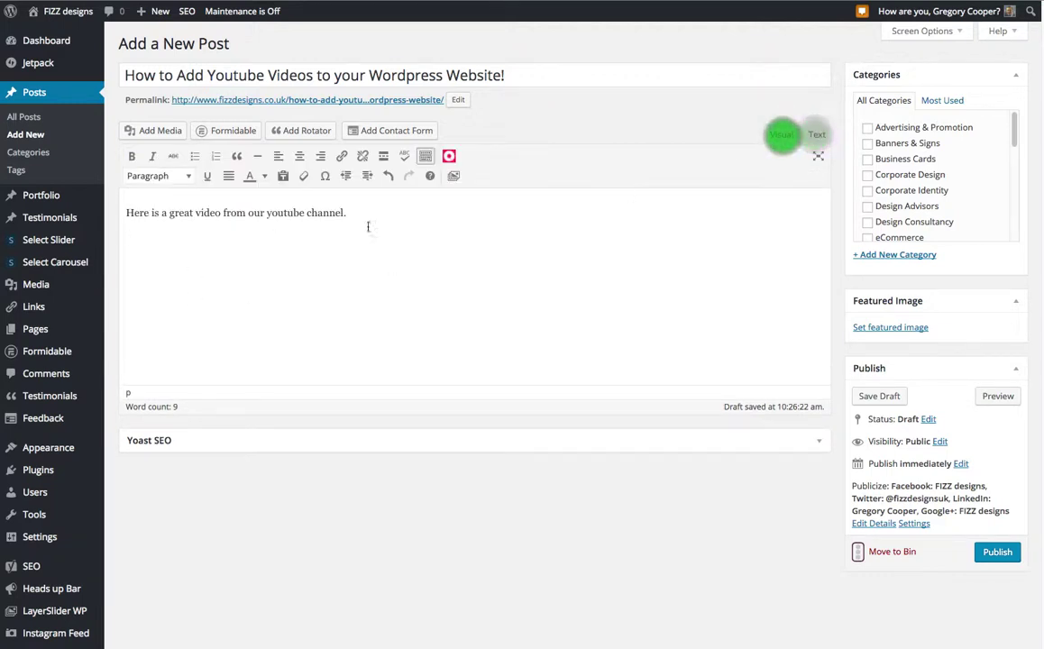
pyautogui.click(135, 235)
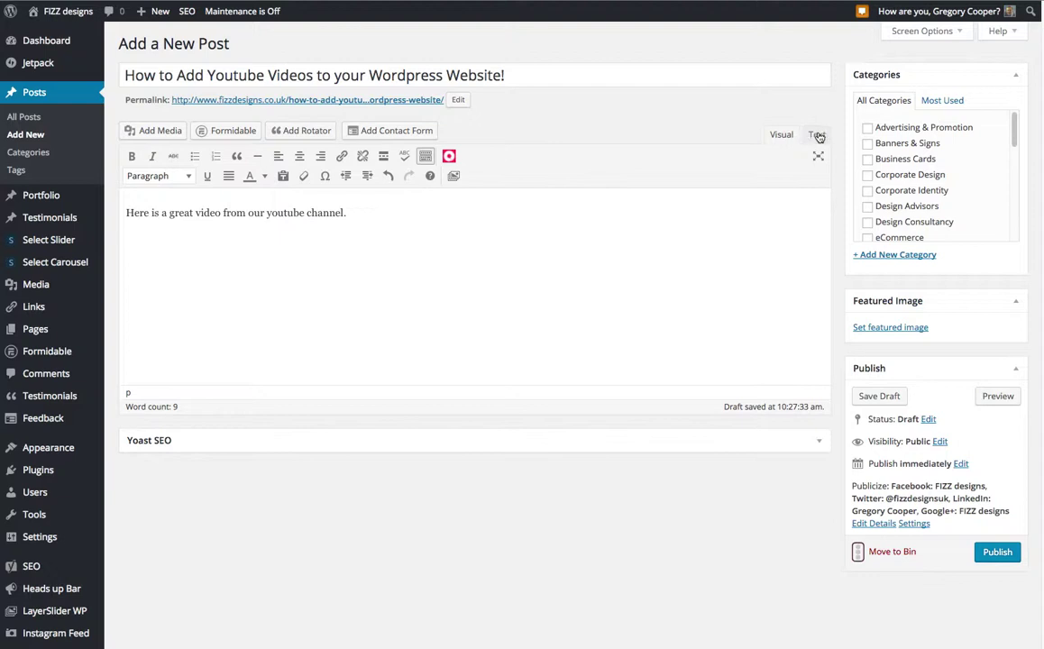
pyautogui.click(817, 134)
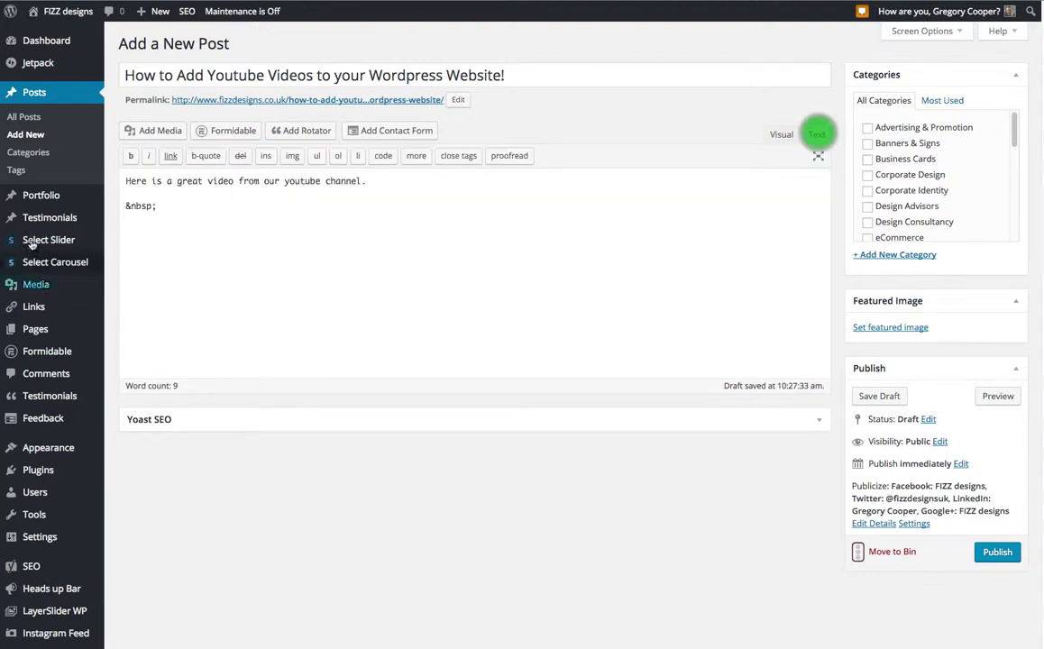
pyautogui.click(780, 134)
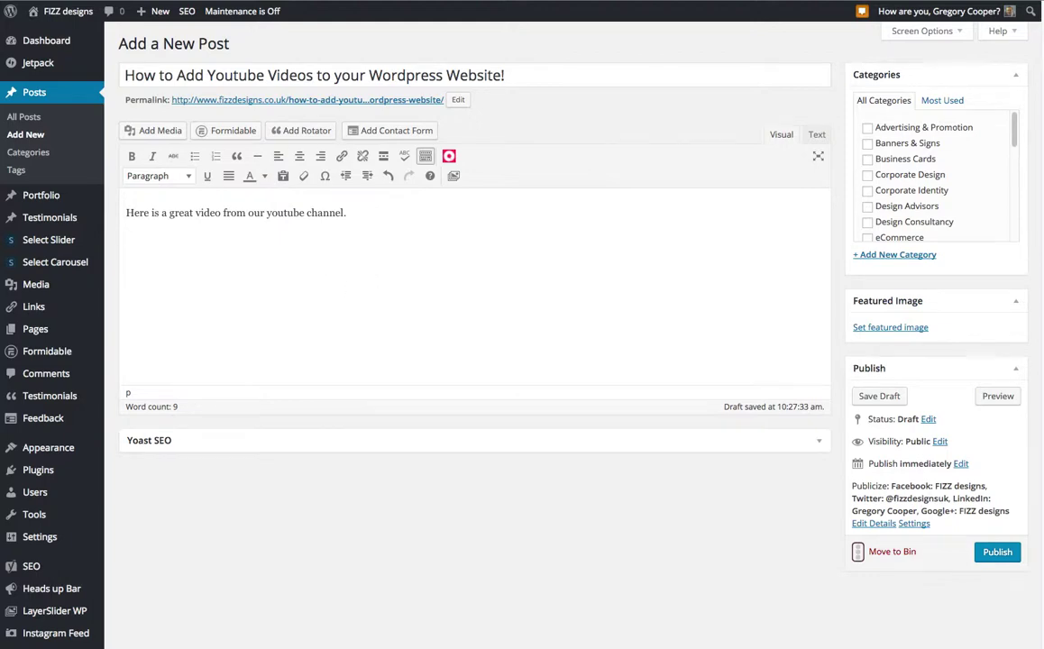
# On YouTube, open the 'How to Add a Basic Post to Wordpress' video and pause it.
pyautogui.hotkey('ctrl', 'Tab')
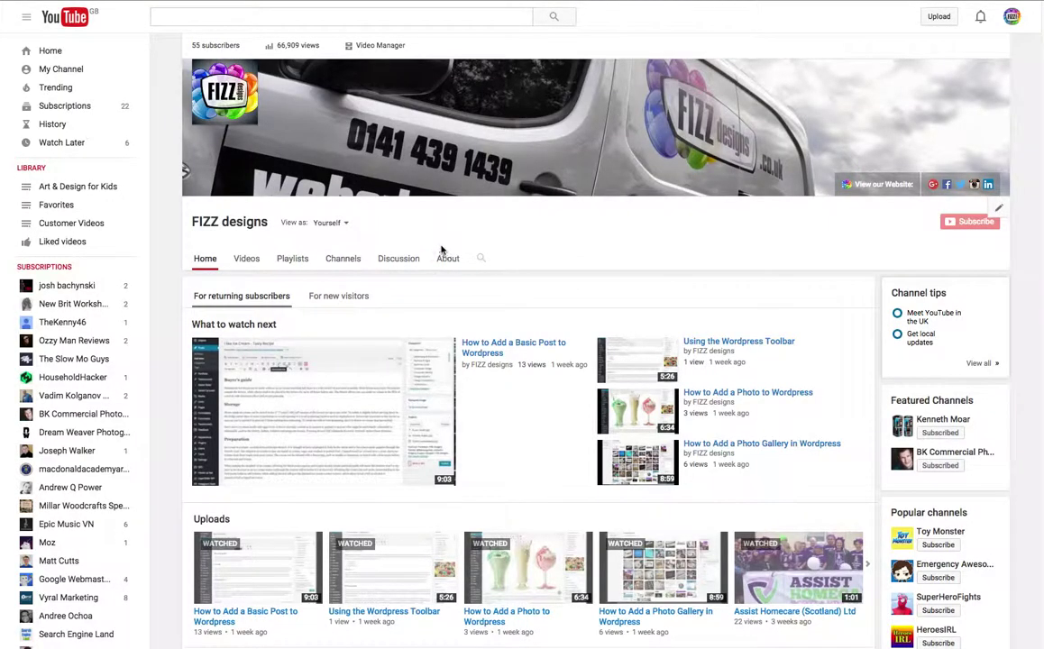
pyautogui.scroll(-3, 441, 252)
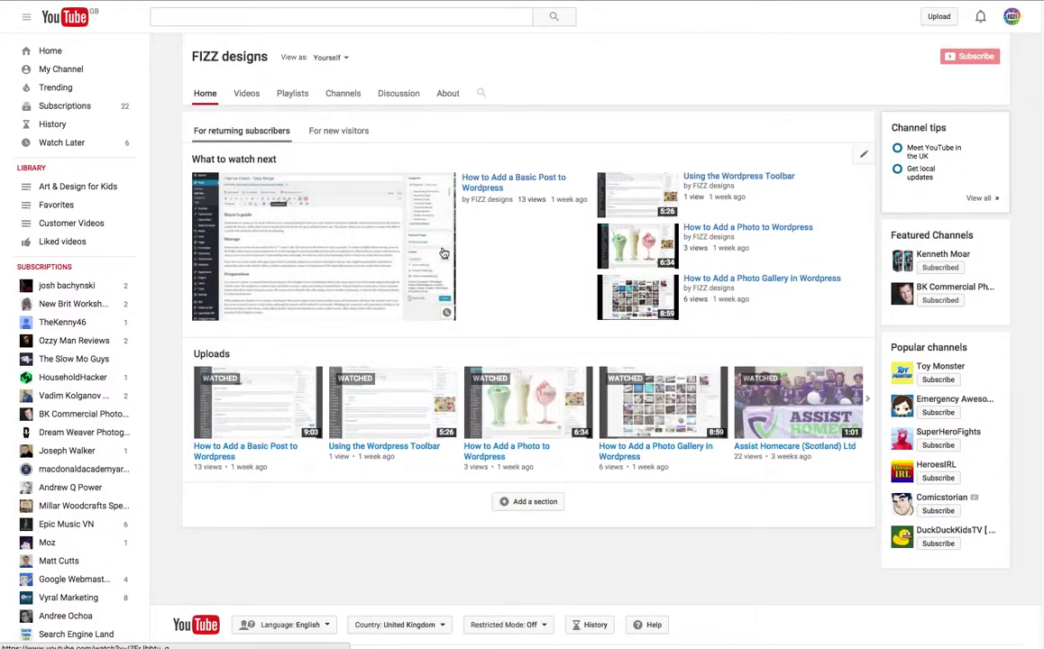
pyautogui.scroll(1, 444, 253)
pyautogui.click(492, 204)
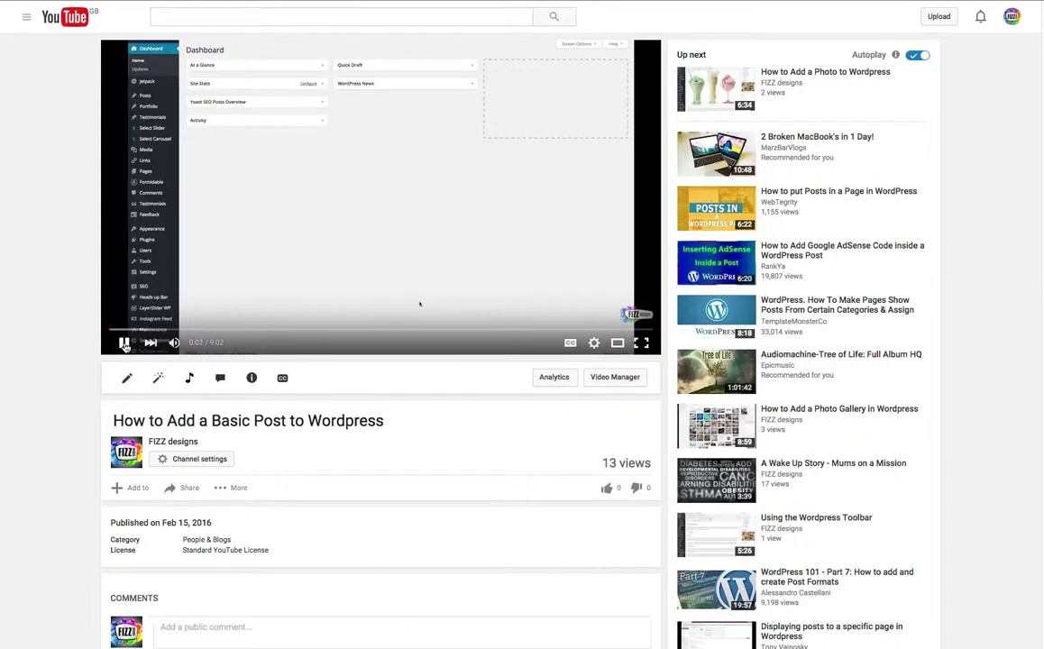
pyautogui.click(124, 343)
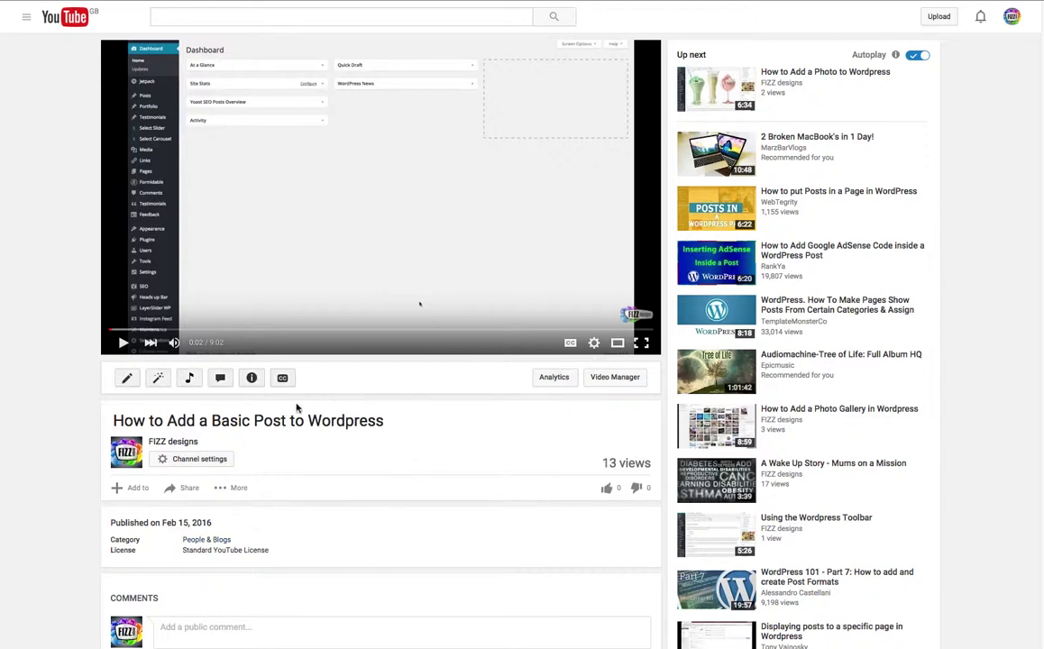
# Copy the video's iframe embed code from its Share > Embed options.
pyautogui.scroll(-2, 97, 465)
pyautogui.scroll(-2, 40, 443)
pyautogui.click(190, 364)
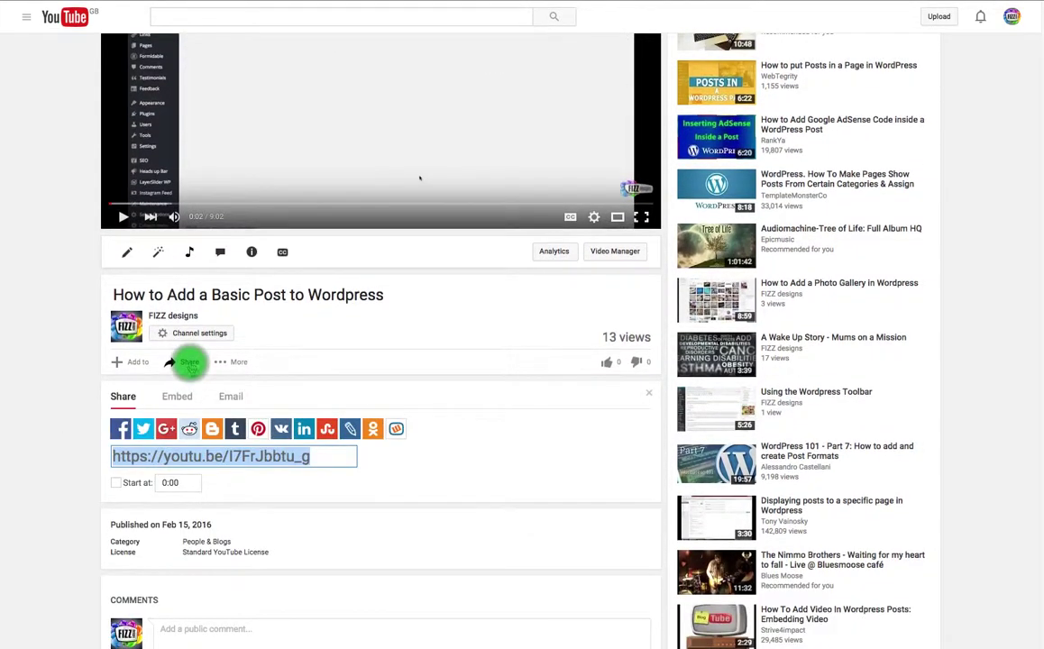
pyautogui.click(178, 399)
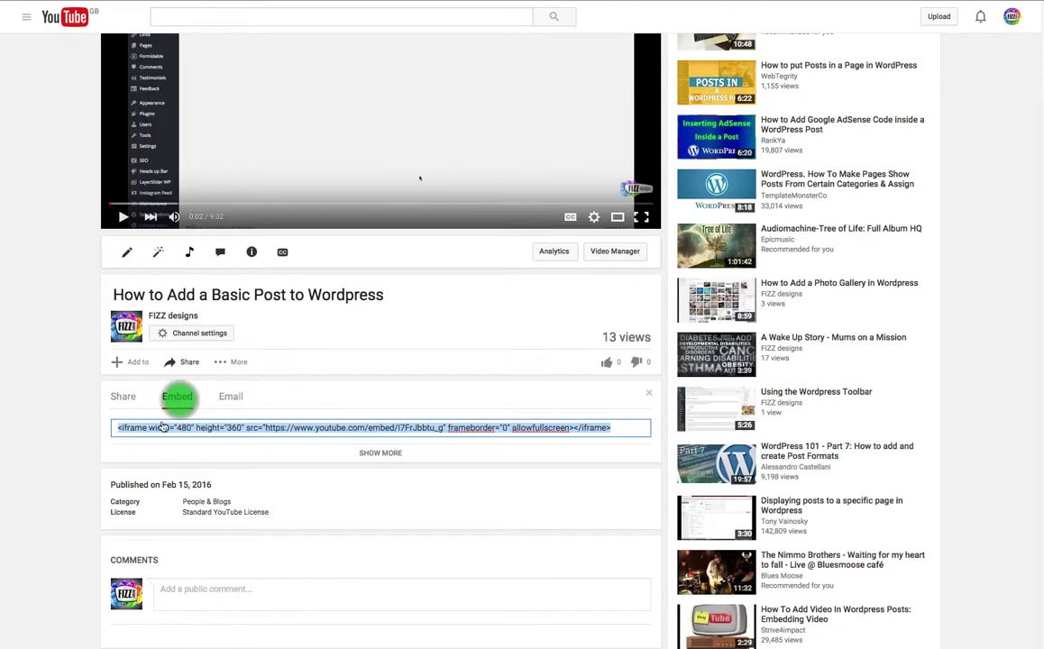
pyautogui.rightClick(353, 428)
pyautogui.click(396, 499)
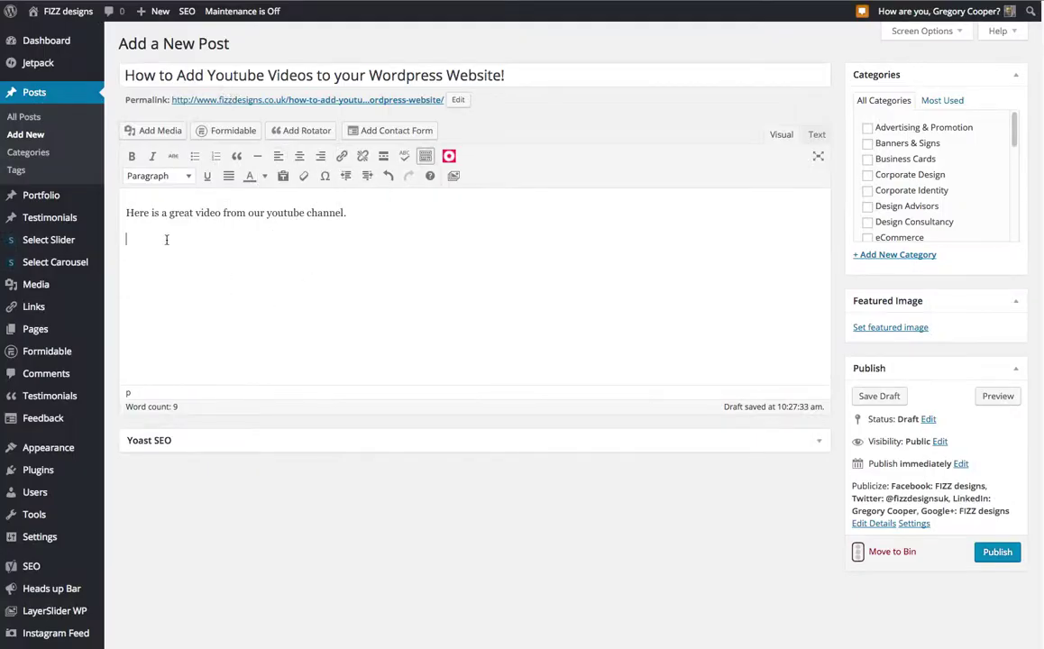
# Paste the YouTube iframe code on the line below the intro and select the pasted line.
pyautogui.rightClick(166, 238)
pyautogui.click(229, 301)
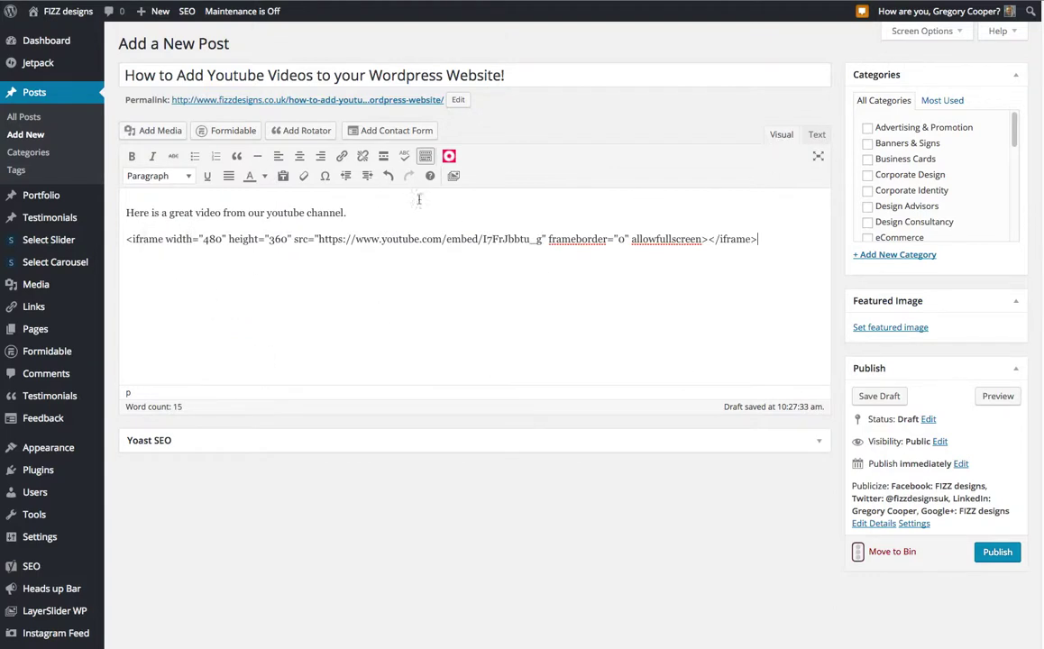
pyautogui.moveTo(766, 239); pyautogui.dragTo(730, 239)
pyautogui.moveTo(128, 238); pyautogui.dragTo(772, 243)
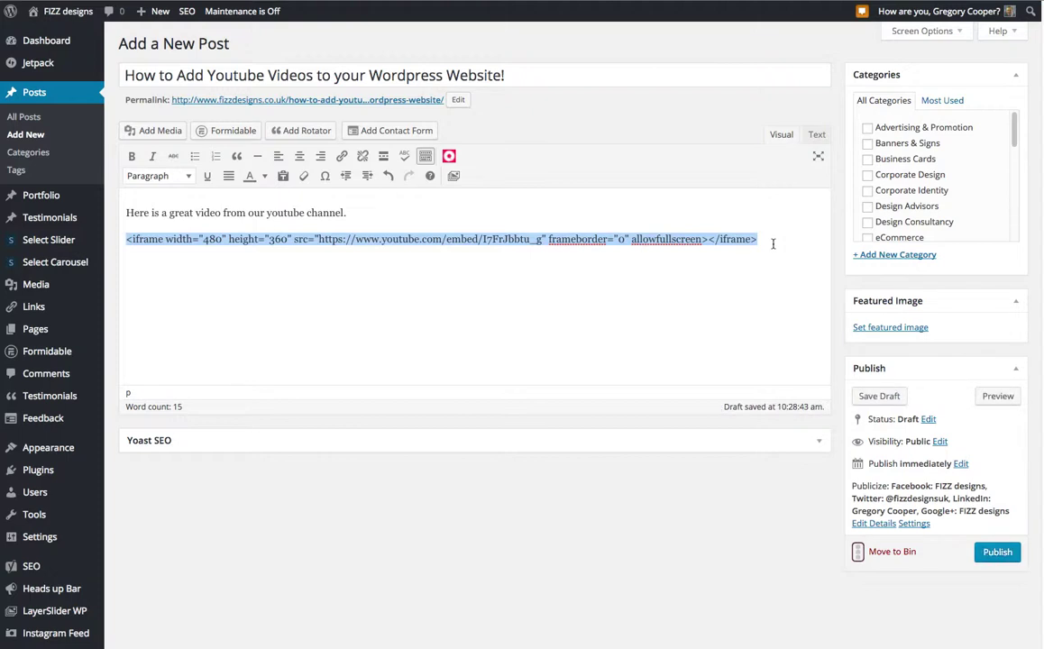
# Replace the pasted line with placeholder 'xxxxx', then swap it for the iframe code in the Text view.
pyautogui.hotkey('ctrl', 'x')
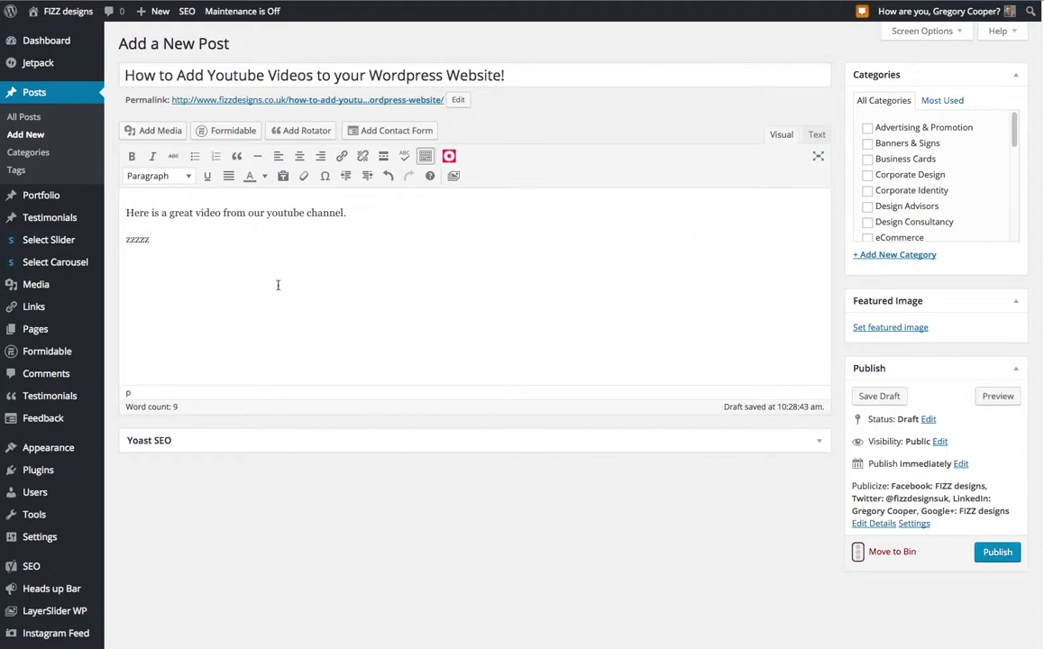
pyautogui.write('xxxxx')
pyautogui.click(817, 135)
pyautogui.moveTo(205, 207); pyautogui.dragTo(110, 205)
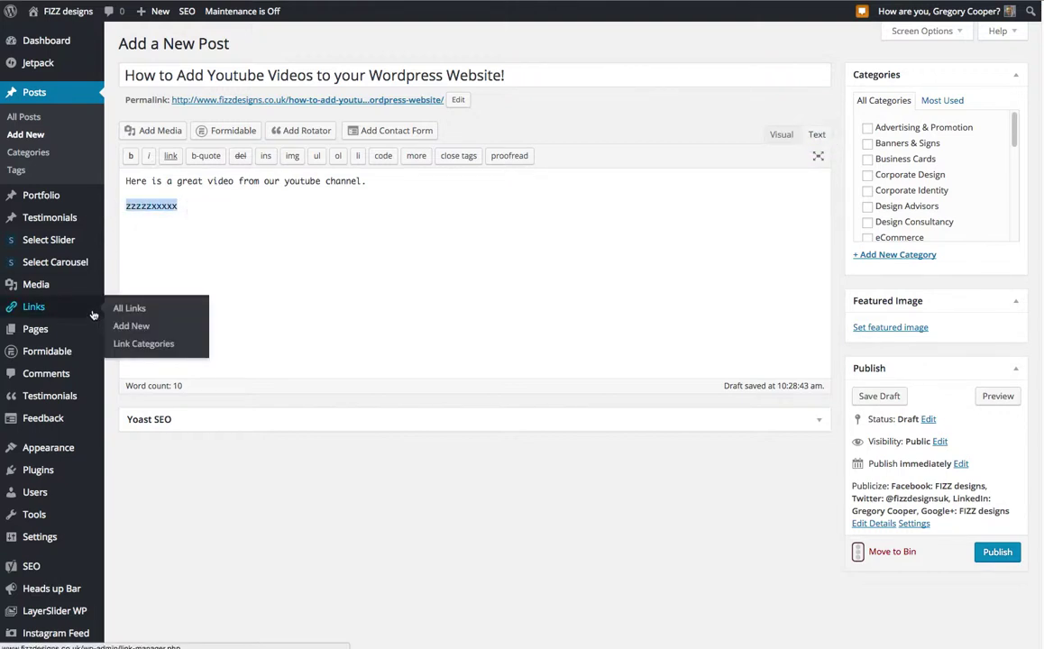
pyautogui.hotkey('ctrl', 'v')
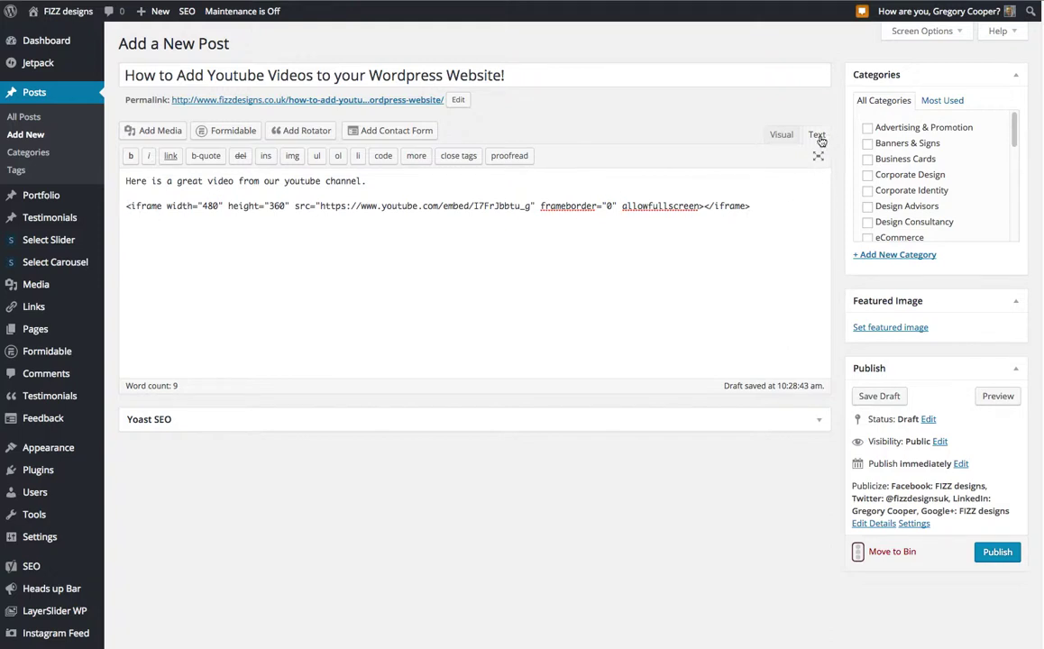
pyautogui.click(781, 136)
# Delete the embedded video frame so the post holds only the intro line, then return to YouTube.
pyautogui.click(509, 388)
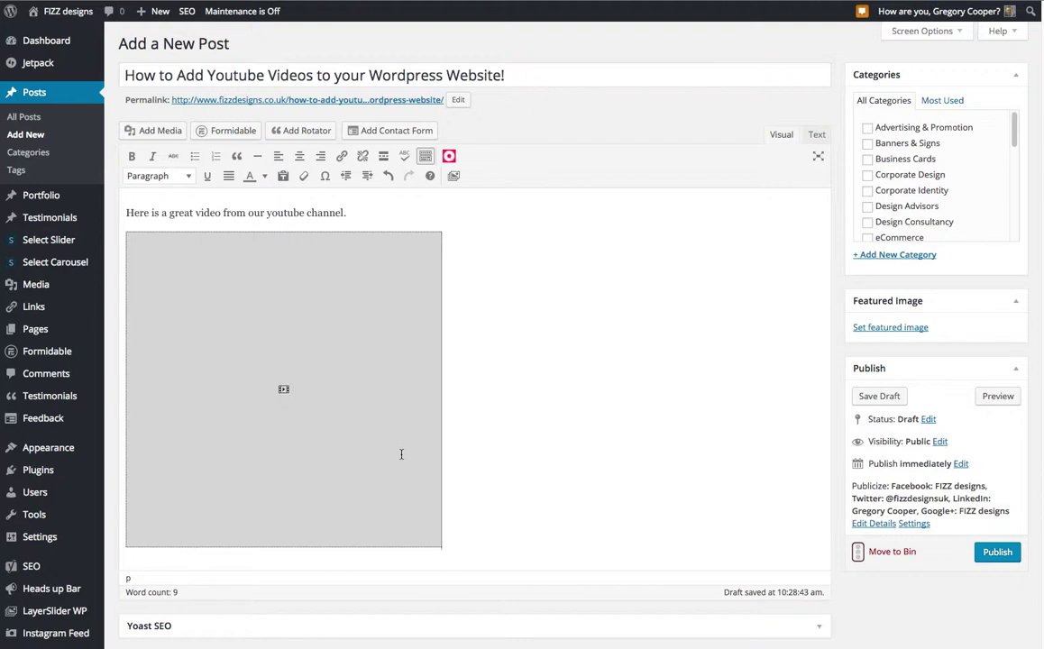
pyautogui.scroll(-2, 555, 449)
pyautogui.press('BackSpace')
pyautogui.click(571, 428)
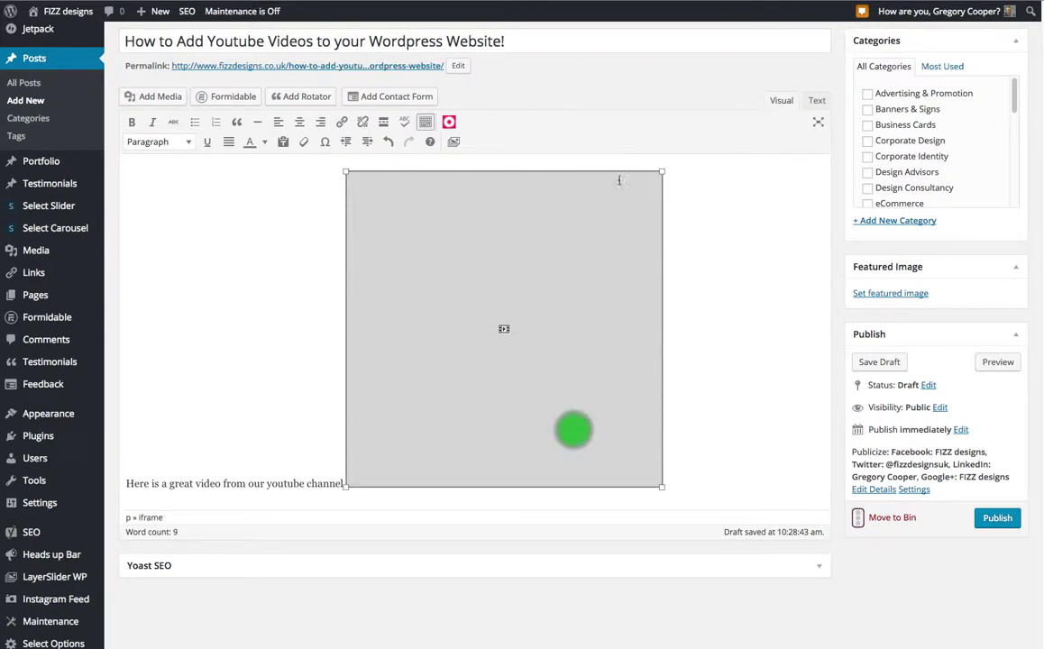
pyautogui.press('BackSpace')
pyautogui.click(392, 181)
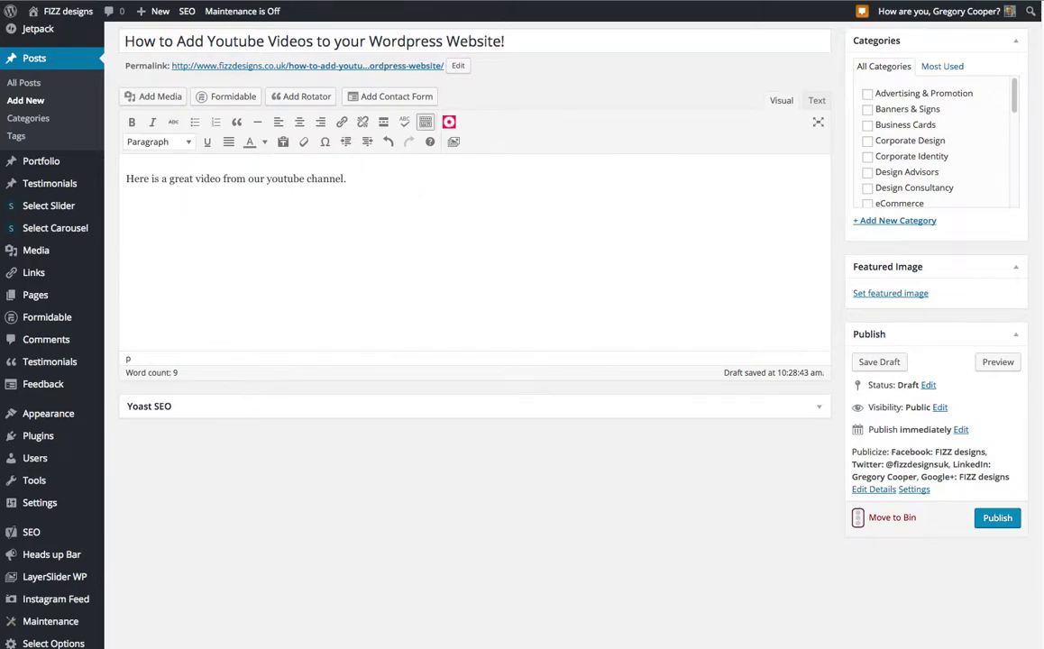
pyautogui.hotkey('ctrl', 'Tab')
pyautogui.scroll(3, 368, 373)
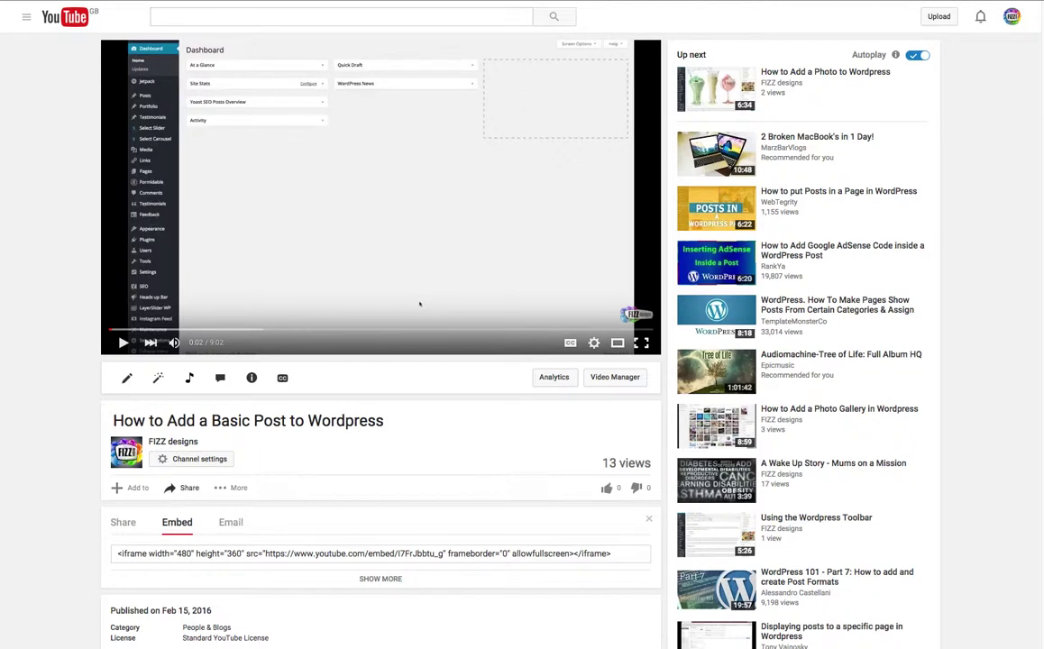
# Copy the YouTube video's web address from the address bar and return to the WordPress draft.
pyautogui.moveTo(383, 2)
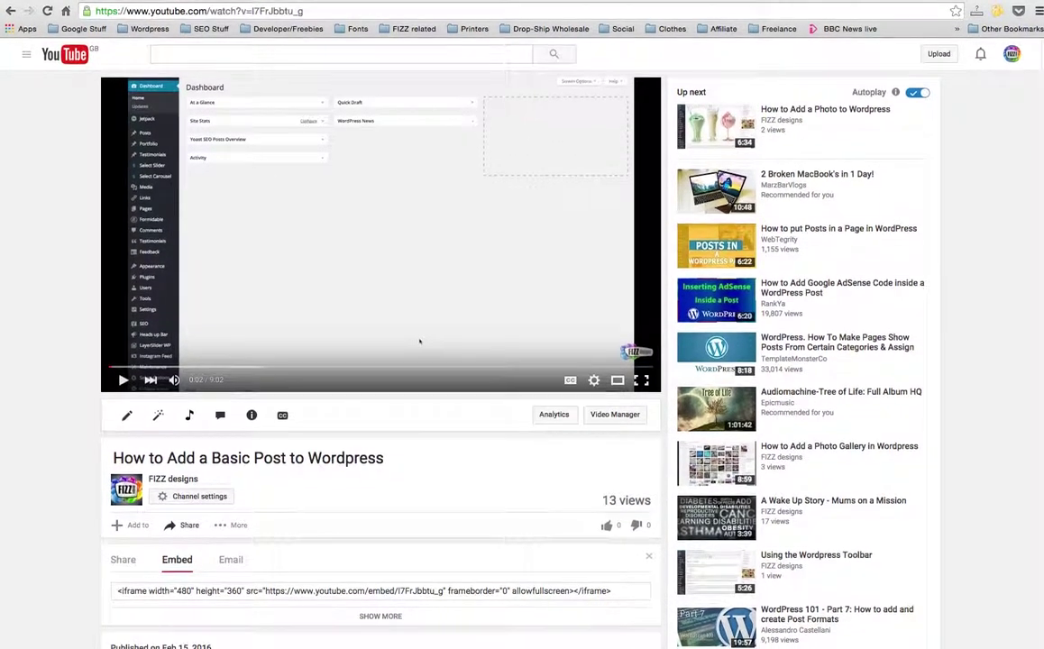
pyautogui.click(275, 12)
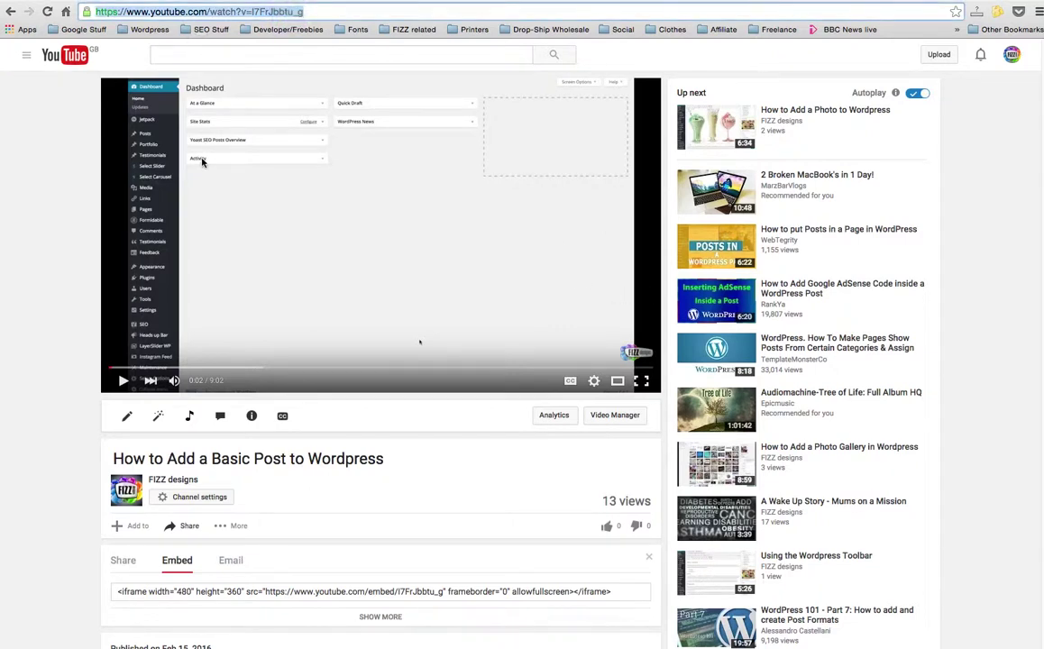
pyautogui.press('BackSpace')
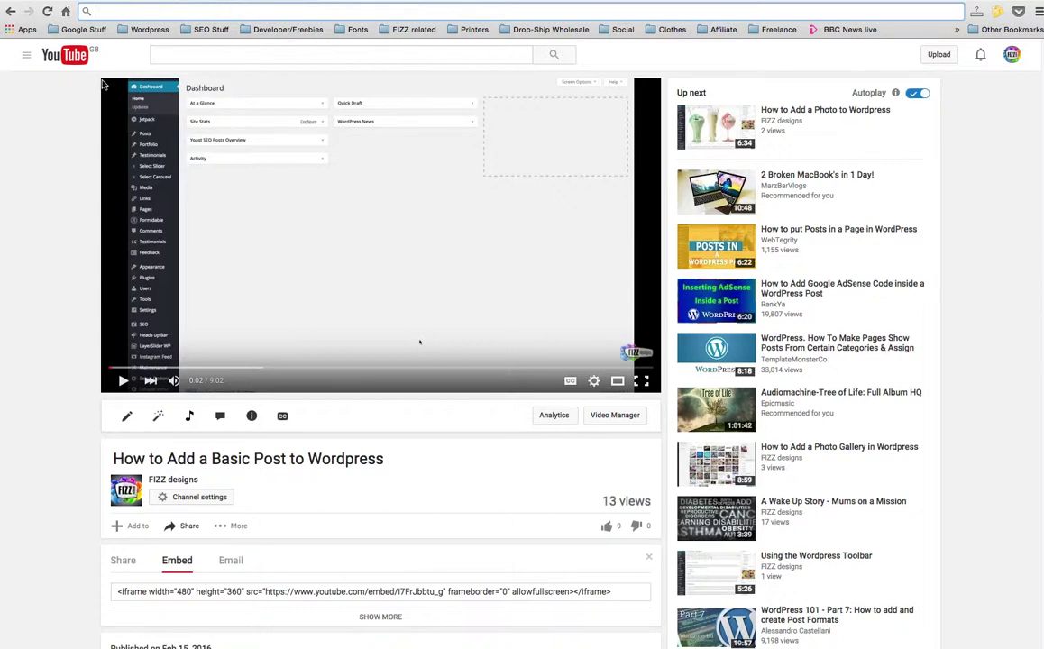
pyautogui.click(115, 5)
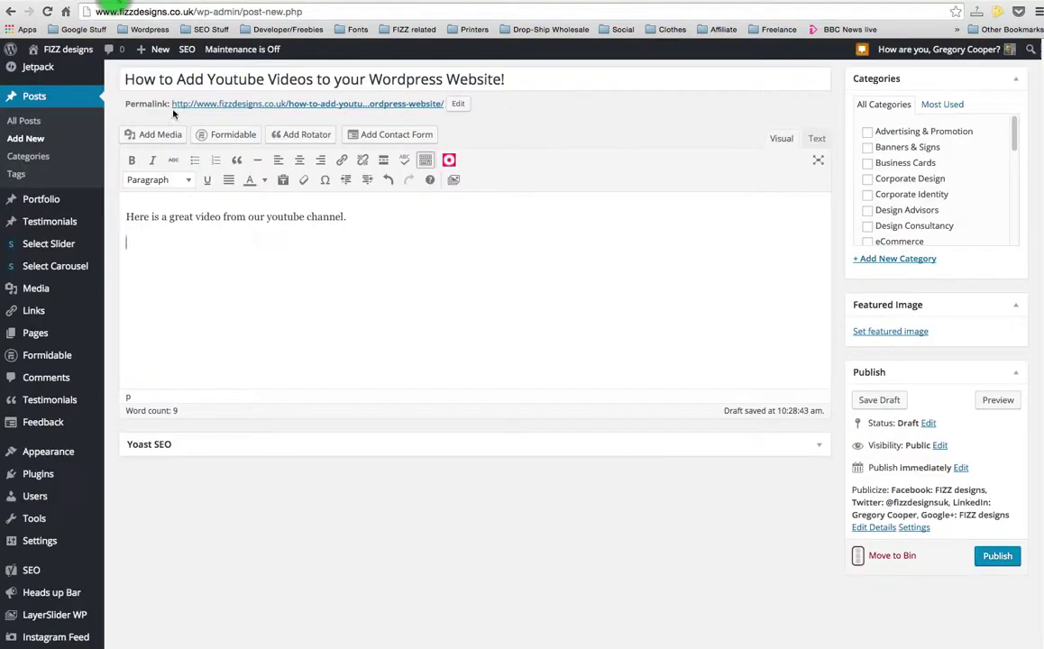
# Paste the YouTube video address on the line below the intro so it becomes an embedded player.
pyautogui.click(160, 236)
pyautogui.press('super+v')
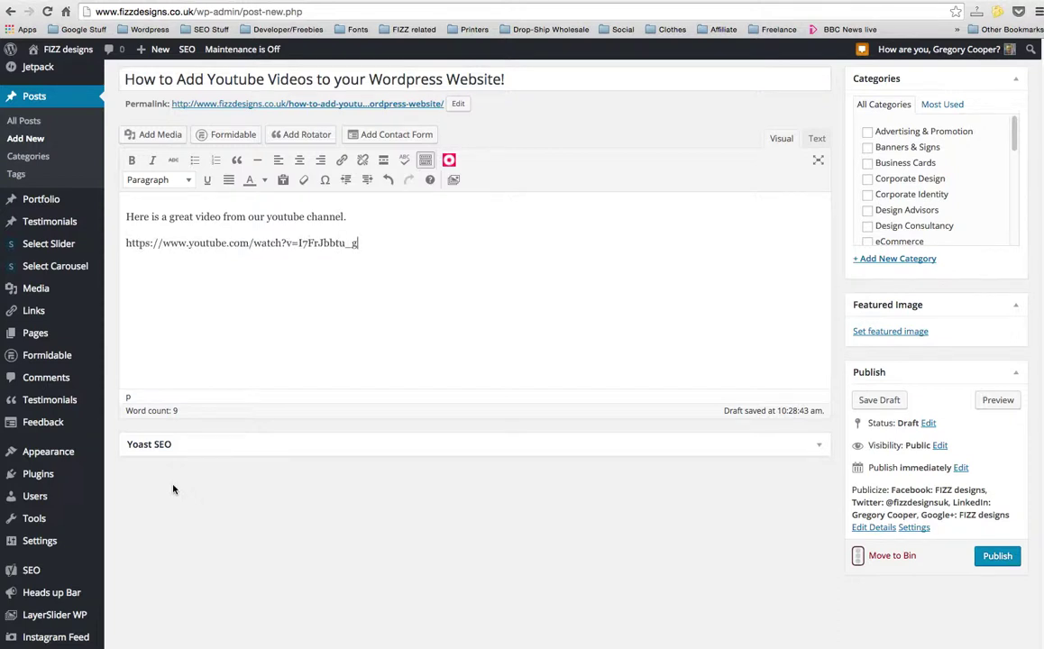
pyautogui.press('Return')
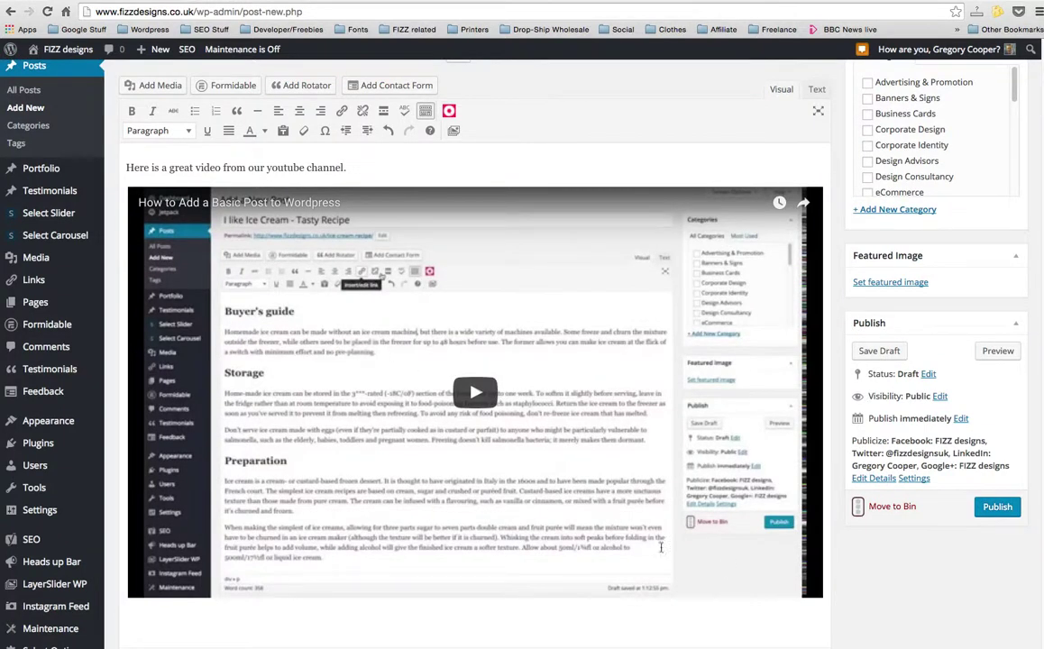
pyautogui.click(816, 587)
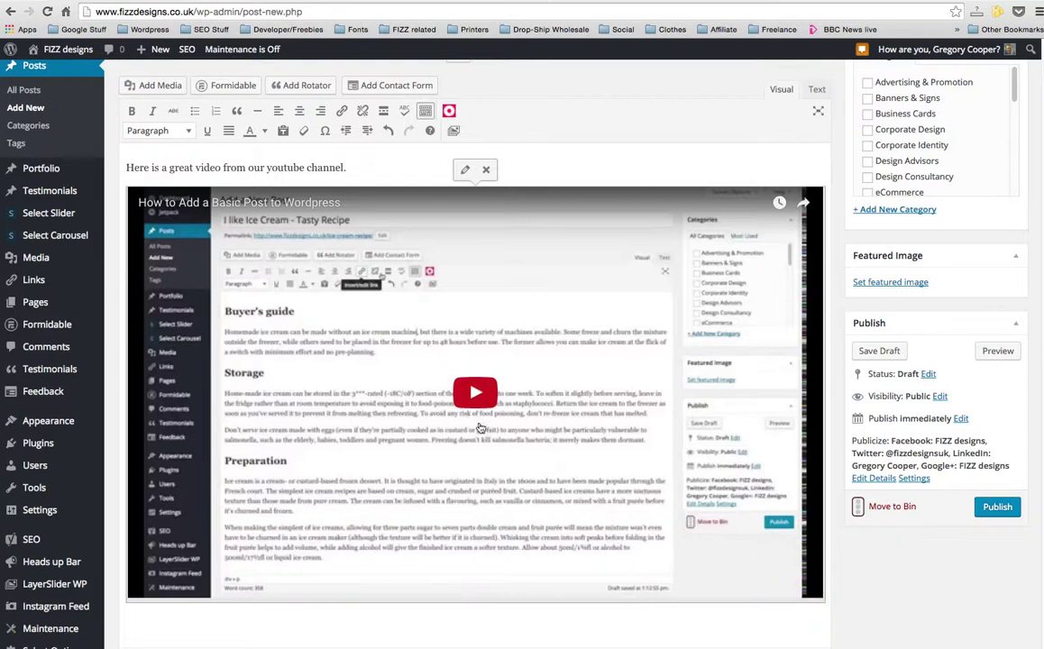
pyautogui.scroll(2, 482, 426)
pyautogui.scroll(-2, 482, 425)
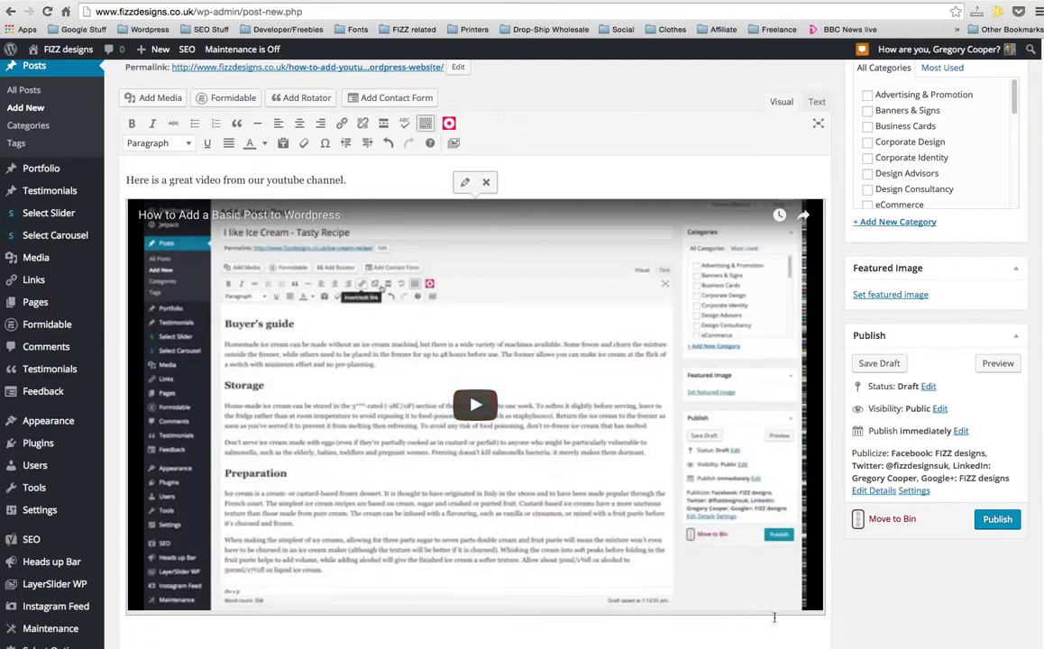
pyautogui.click(777, 619)
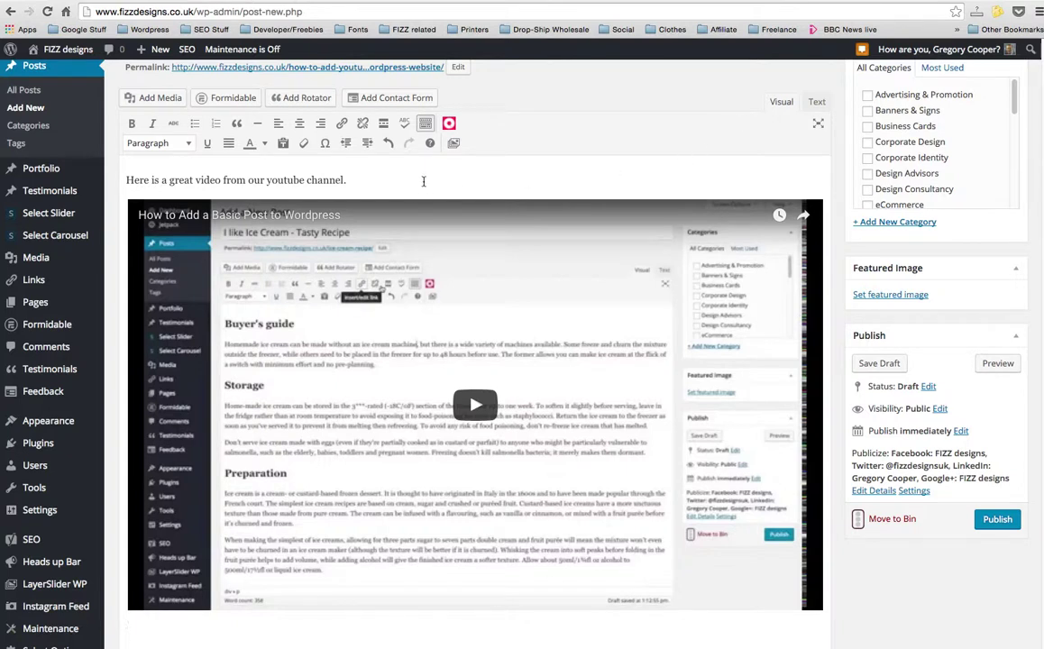
# Remove the embedded player from the post and bring up the video's iframe embed code on YouTube.
pyautogui.click(391, 181)
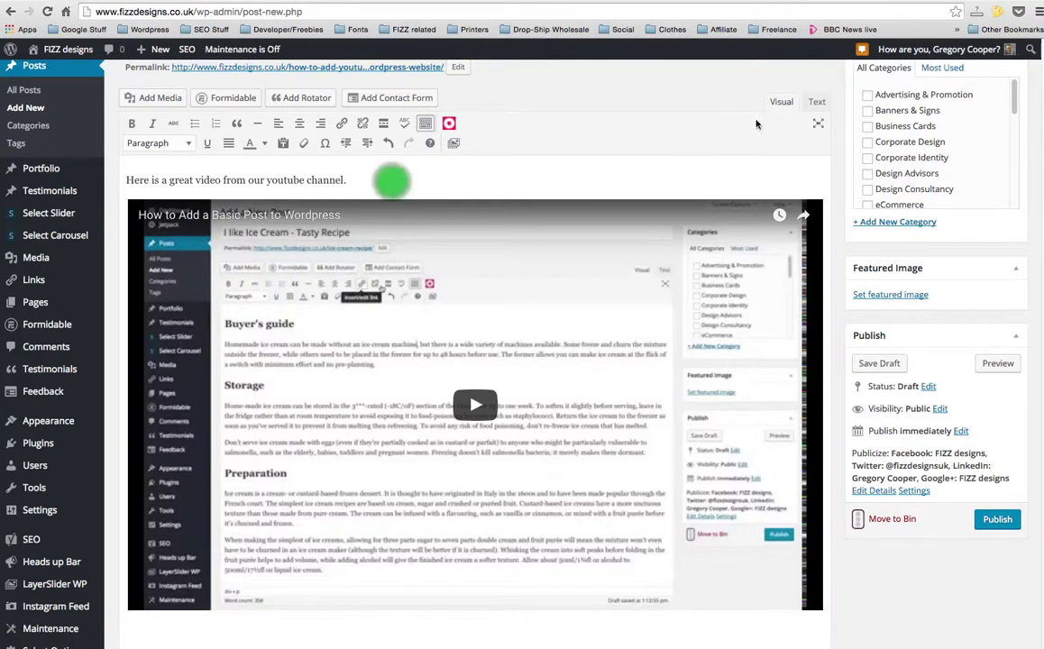
pyautogui.click(430, 269)
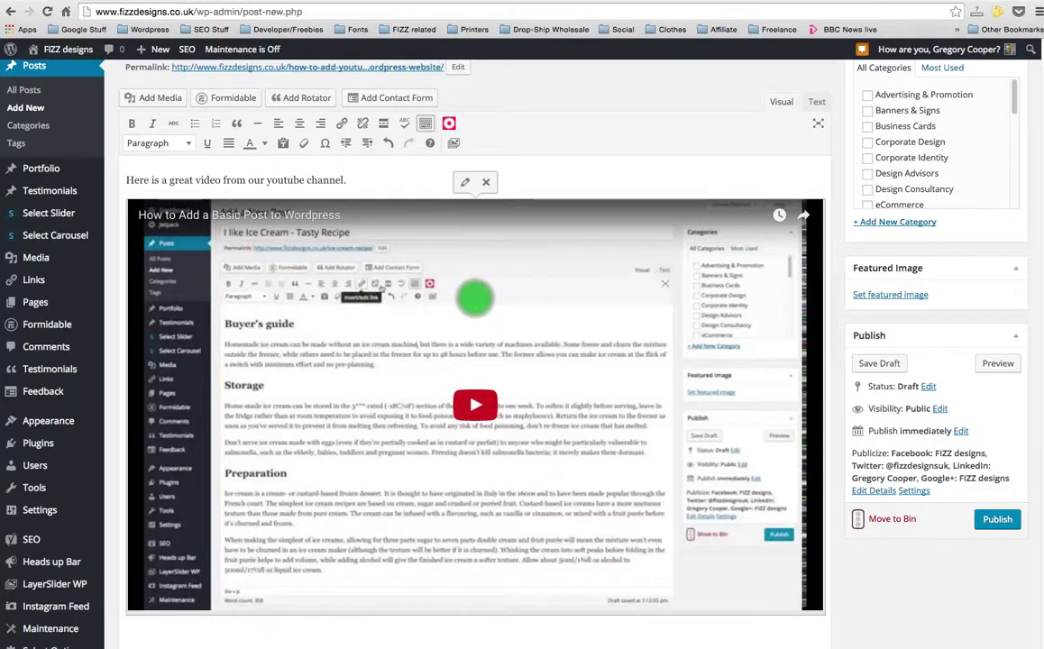
pyautogui.press('Delete')
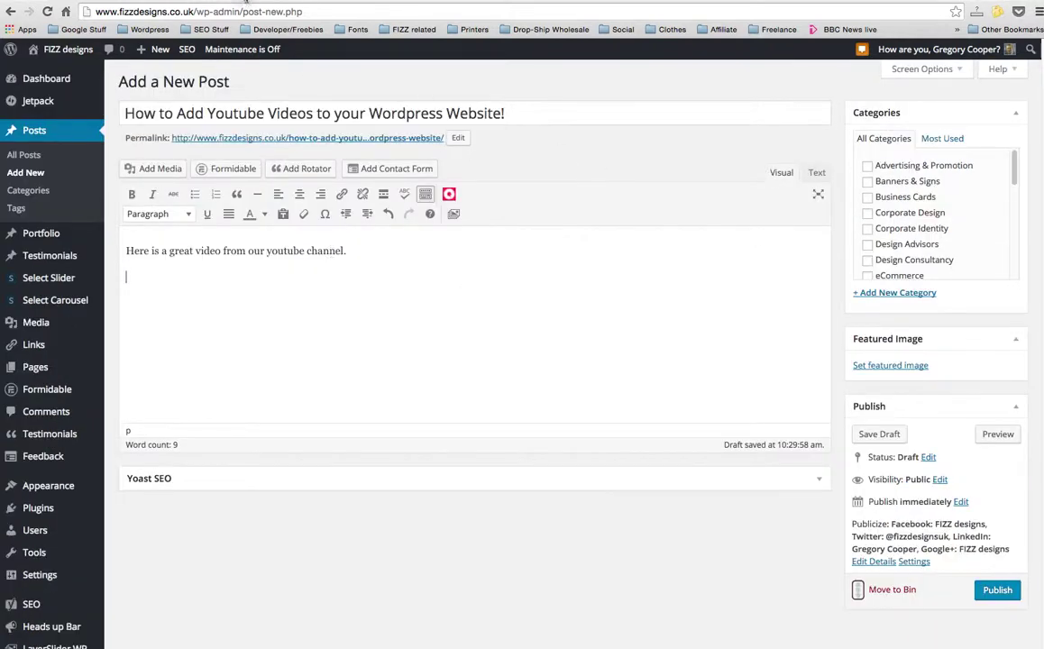
pyautogui.hotkey('ctrl', 'Tab')
pyautogui.scroll(-1, 226, 438)
pyautogui.click(177, 497)
# Set the YouTube embed video size to 640 × 480, then copy the iframe embed code.
pyautogui.click(379, 553)
pyautogui.scroll(-3, 140, 631)
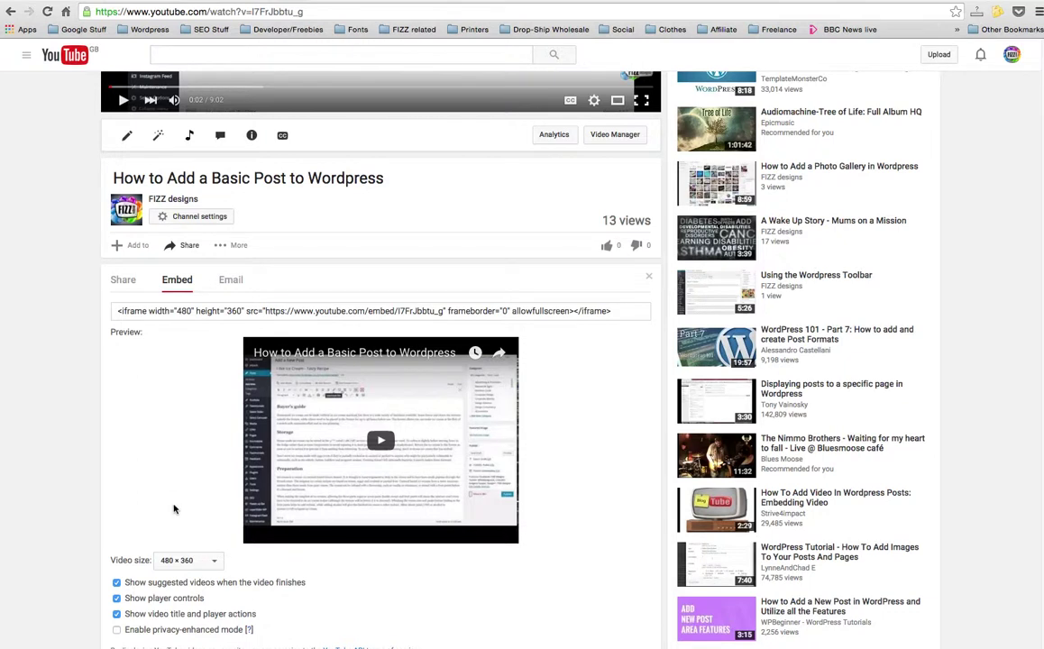
pyautogui.scroll(-1, 153, 379)
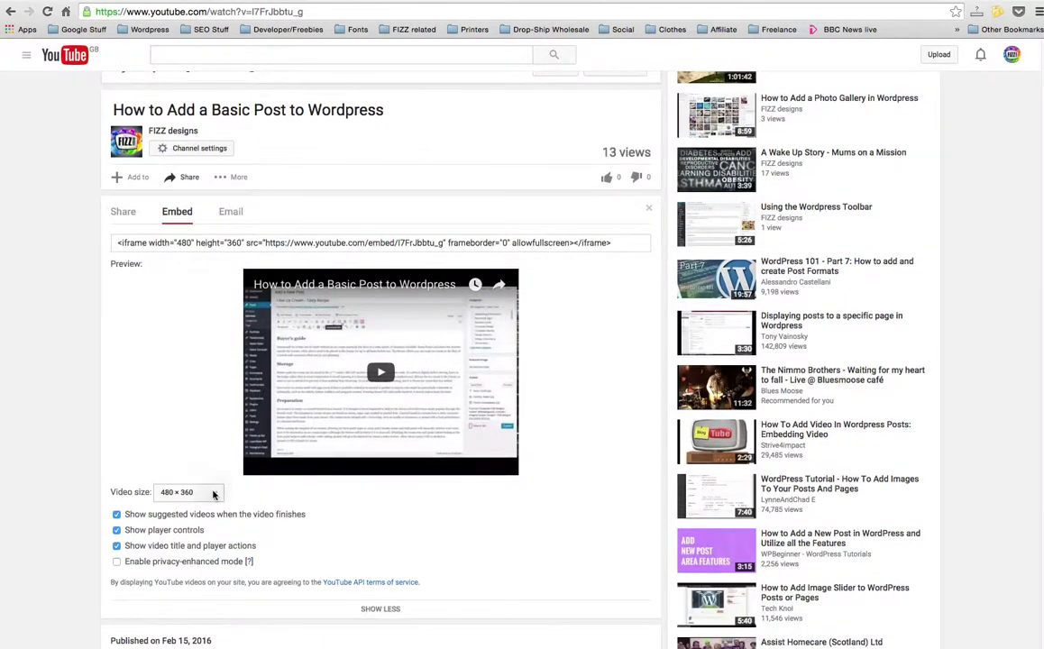
pyautogui.click(213, 491)
pyautogui.click(193, 515)
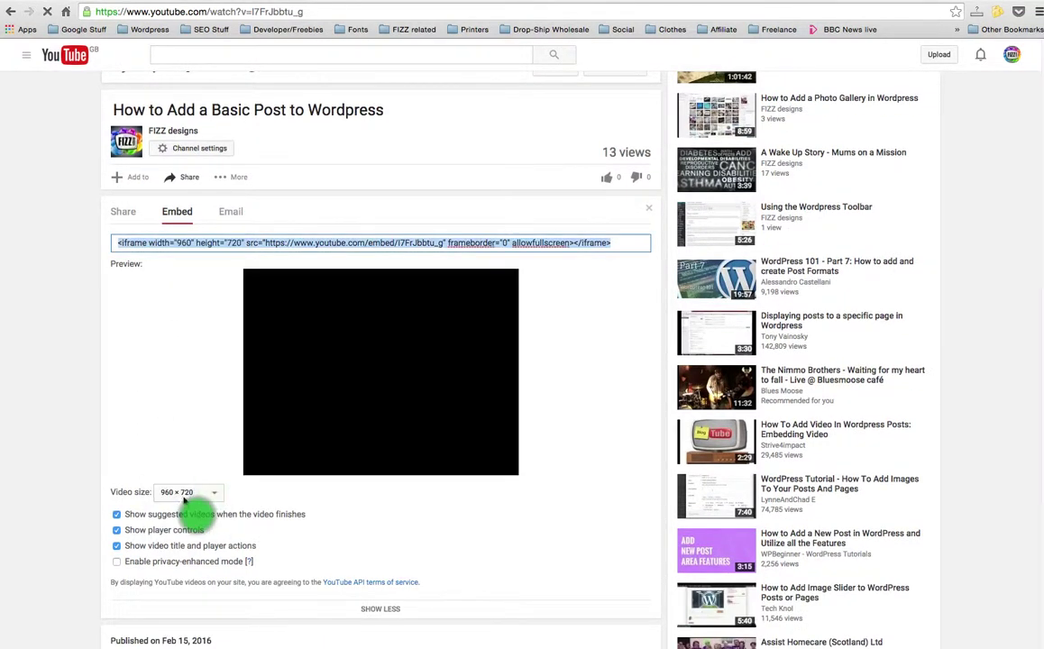
pyautogui.click(186, 494)
pyautogui.click(186, 460)
pyautogui.click(213, 491)
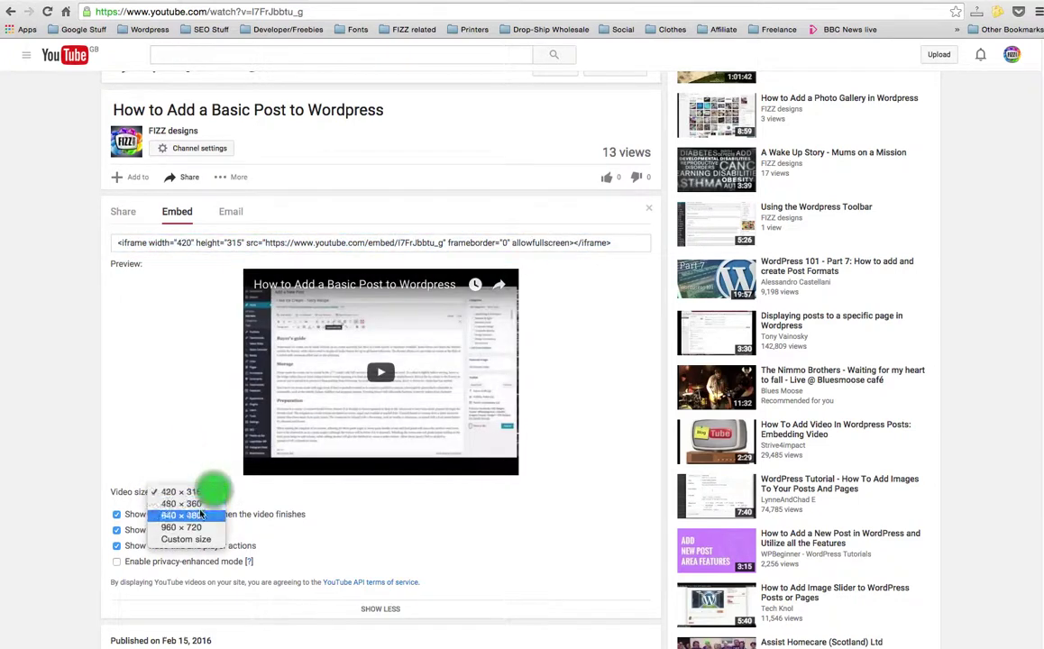
pyautogui.click(186, 514)
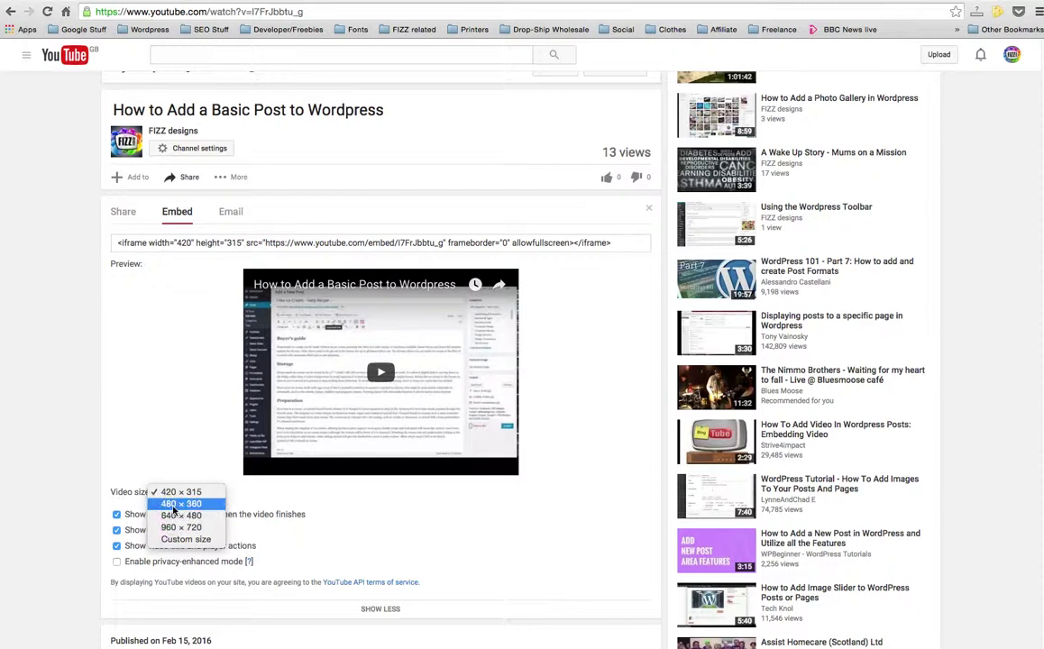
pyautogui.click(174, 515)
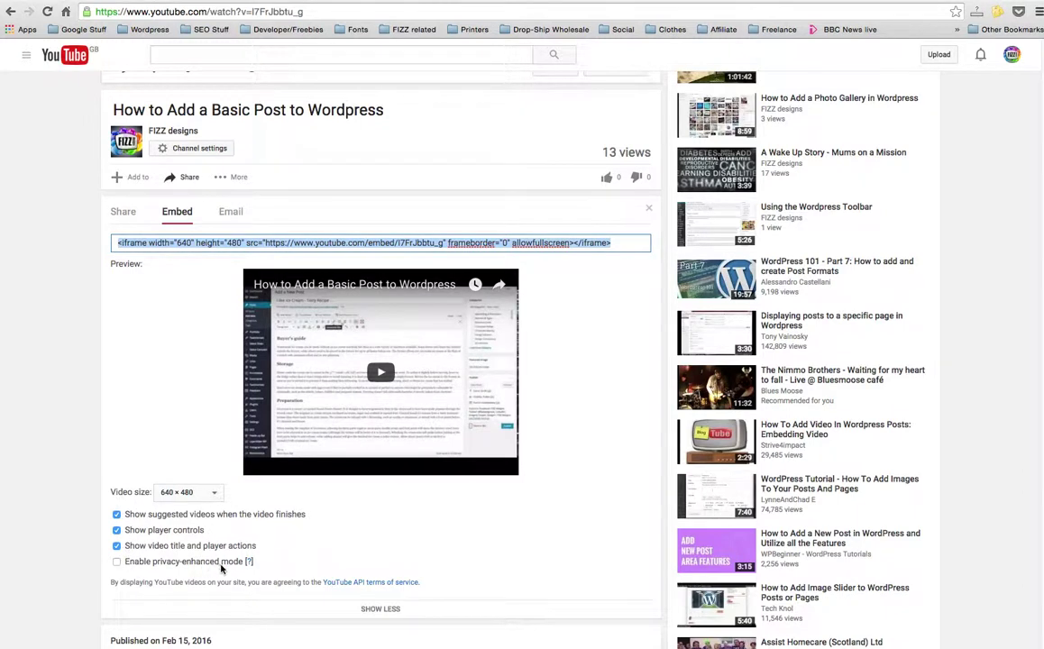
pyautogui.rightClick(264, 241)
pyautogui.click(304, 313)
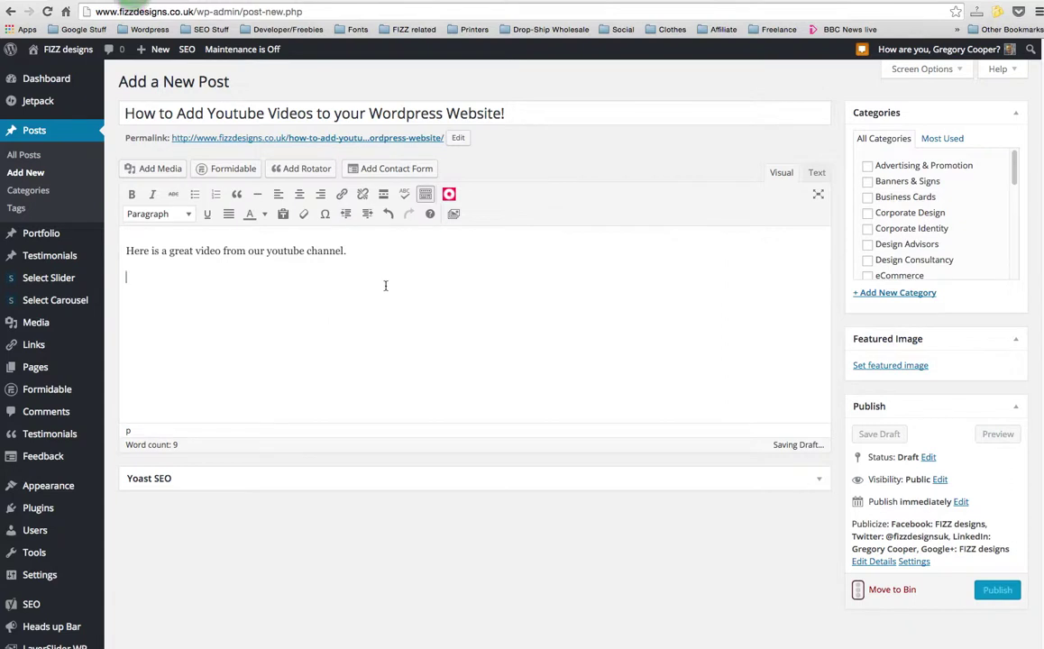
pyautogui.press('Return')
pyautogui.write('xxxxx')
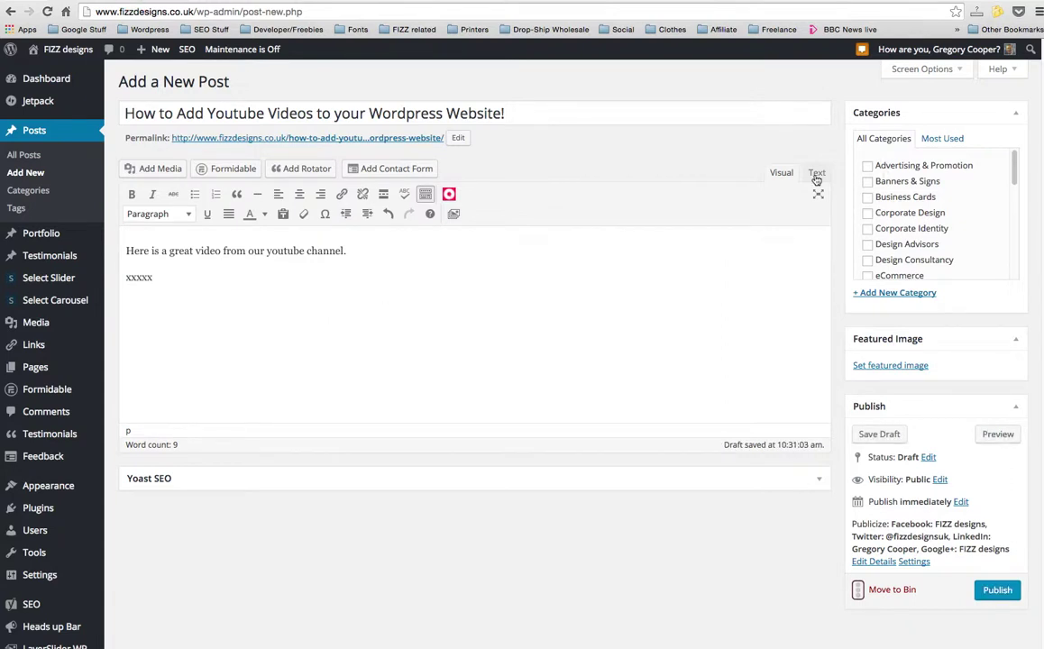
pyautogui.click(815, 174)
pyautogui.moveTo(151, 244); pyautogui.dragTo(110, 248)
pyautogui.press('super+v')
pyautogui.click(778, 170)
pyautogui.scroll(-2, 616, 349)
pyautogui.scroll(3, 622, 347)
pyautogui.scroll(1, 624, 346)
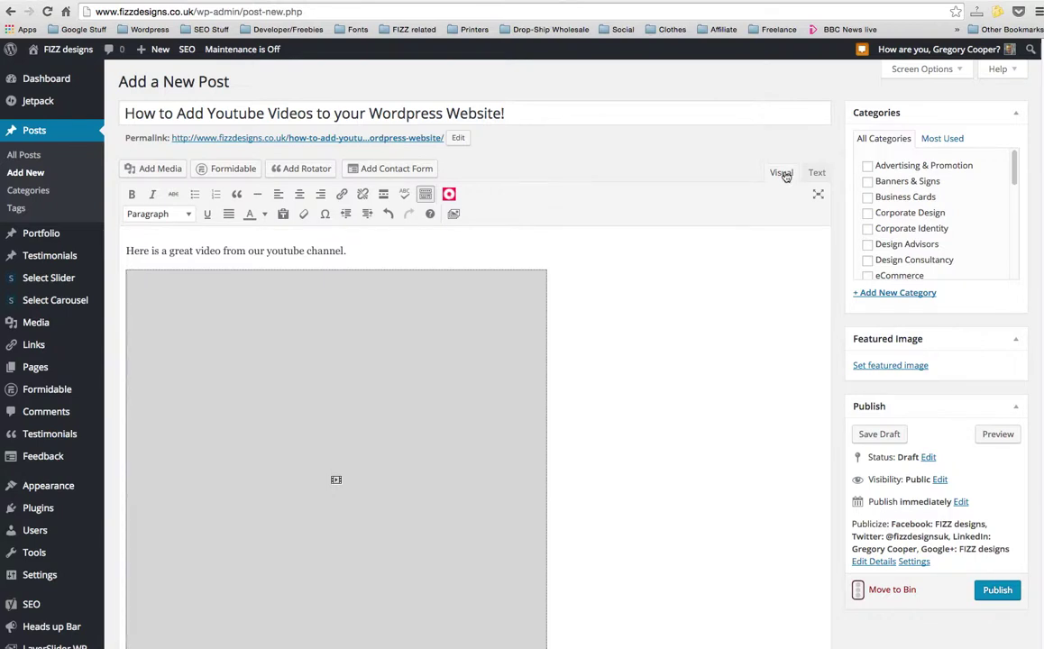
pyautogui.click(590, 395)
pyautogui.press('BackSpace')
pyautogui.click(604, 347)
pyautogui.press('BackSpace')
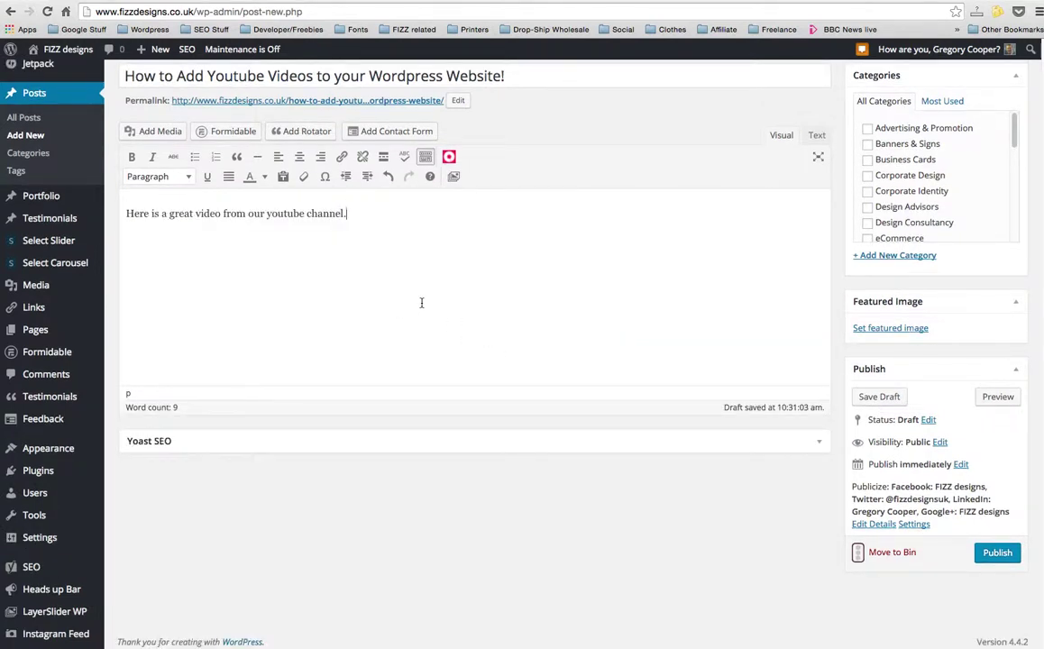
pyautogui.click(252, 4)
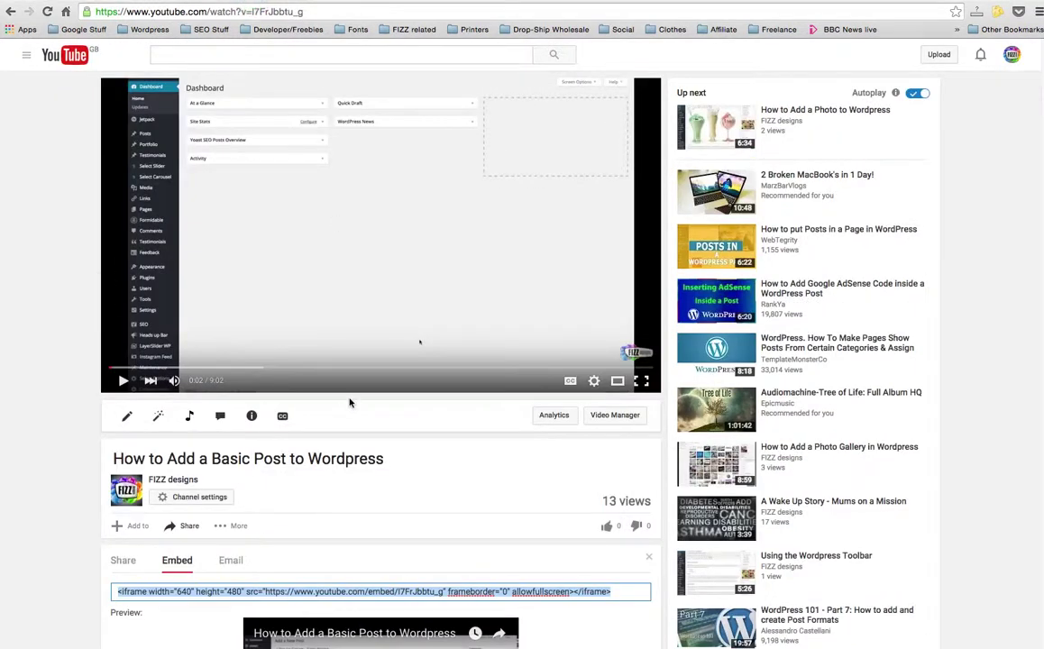
pyautogui.click(264, 13)
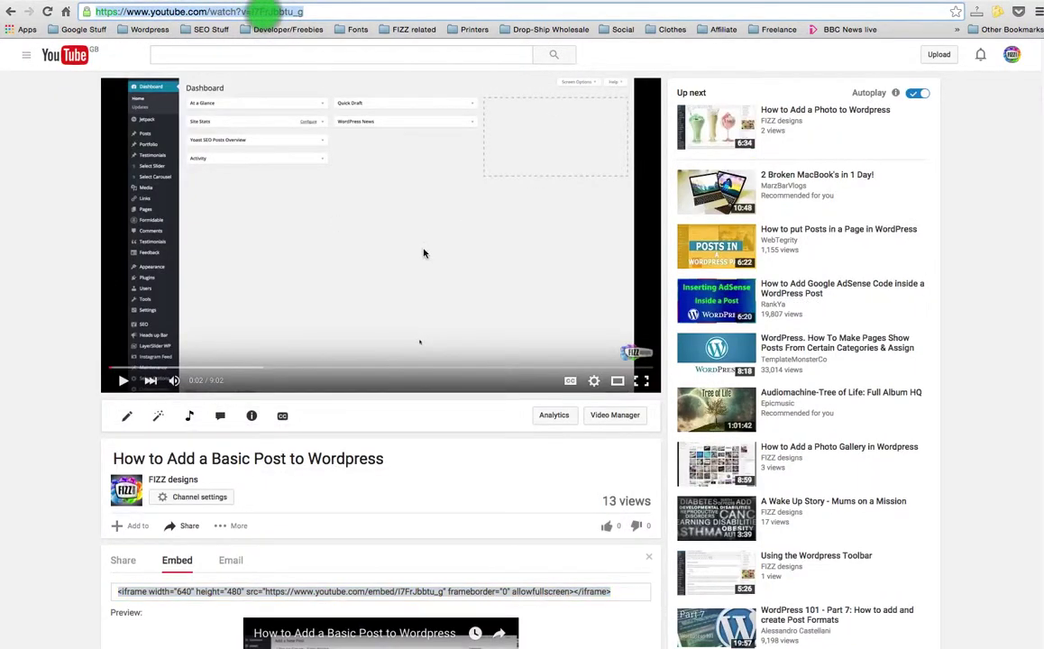
pyautogui.click(225, 5)
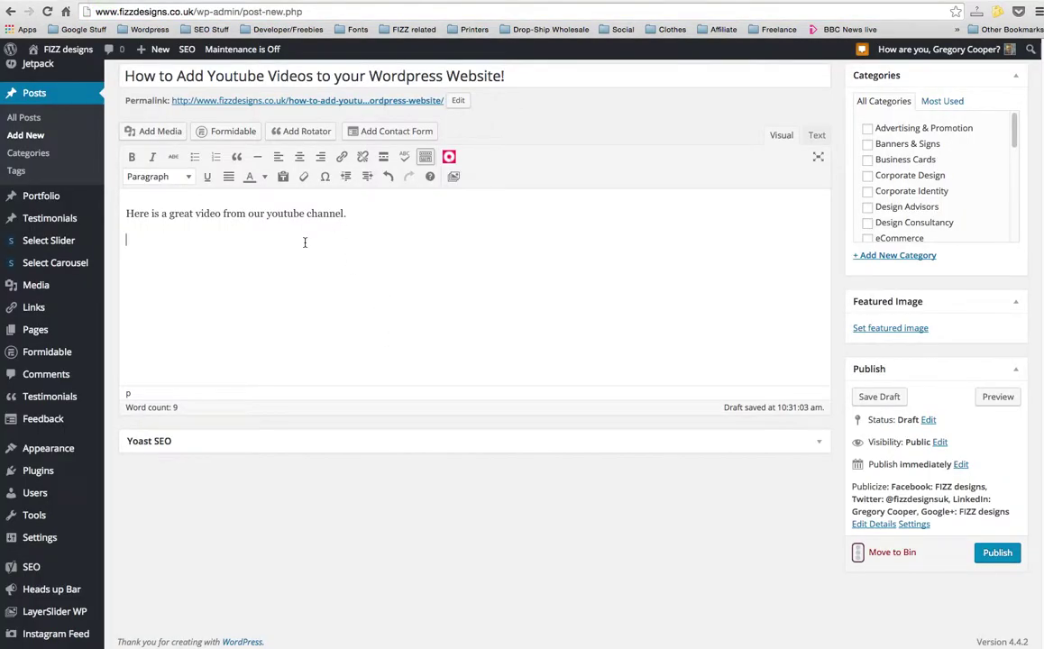
# Paste the 'How to Add a Basic Post to Wordpress' video address below the intro to embed its player.
pyautogui.hotkey('ctrl', 'v')
pyautogui.scroll(-3, 589, 465)
pyautogui.scroll(3, 590, 466)
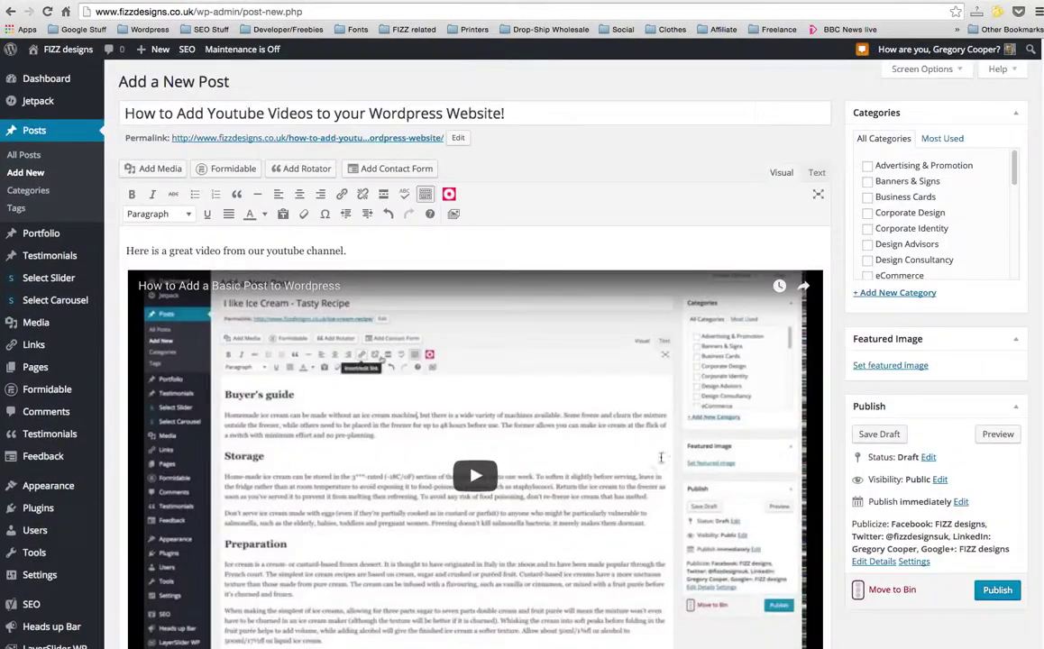
pyautogui.scroll(-1, 338, 431)
pyautogui.scroll(1, 338, 429)
pyautogui.scroll(-2, 627, 457)
pyautogui.scroll(2, 628, 457)
pyautogui.scroll(-2, 540, 199)
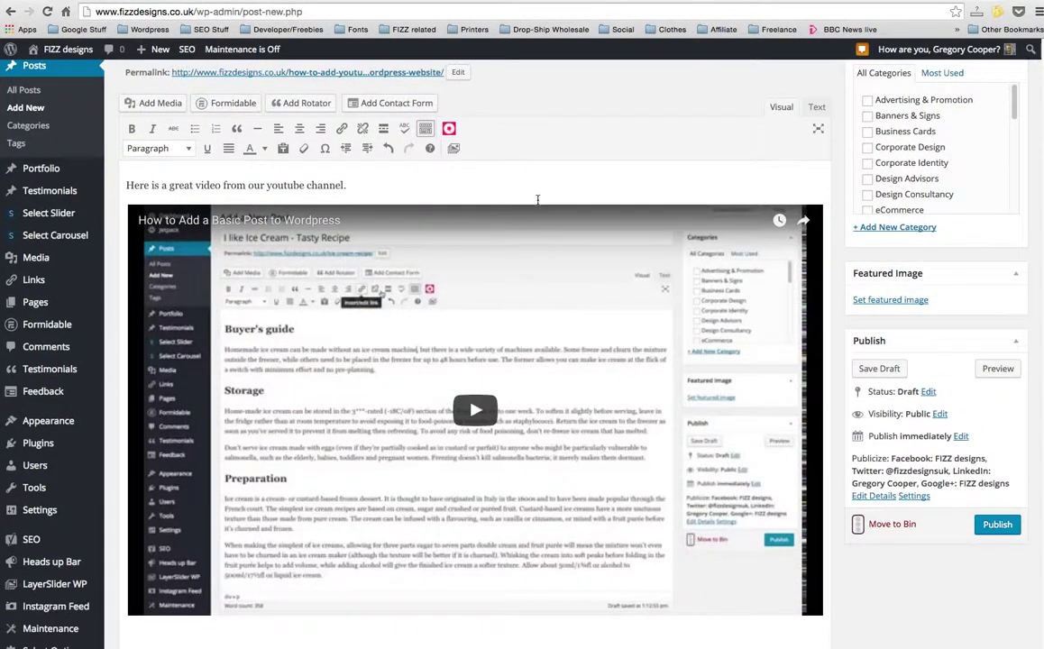